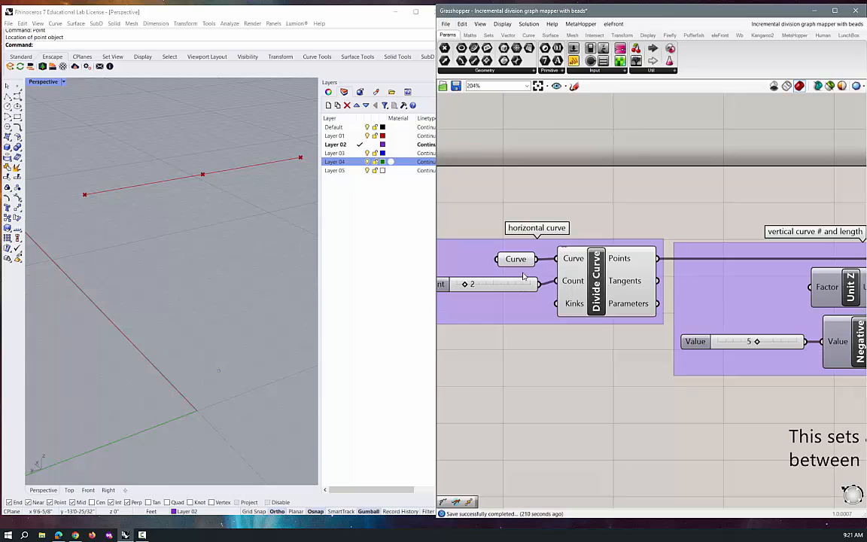
Examine the Divide Curve component, the Curve parameter's options and the Count slider in the horizontal curve group.
left_click(598, 265)
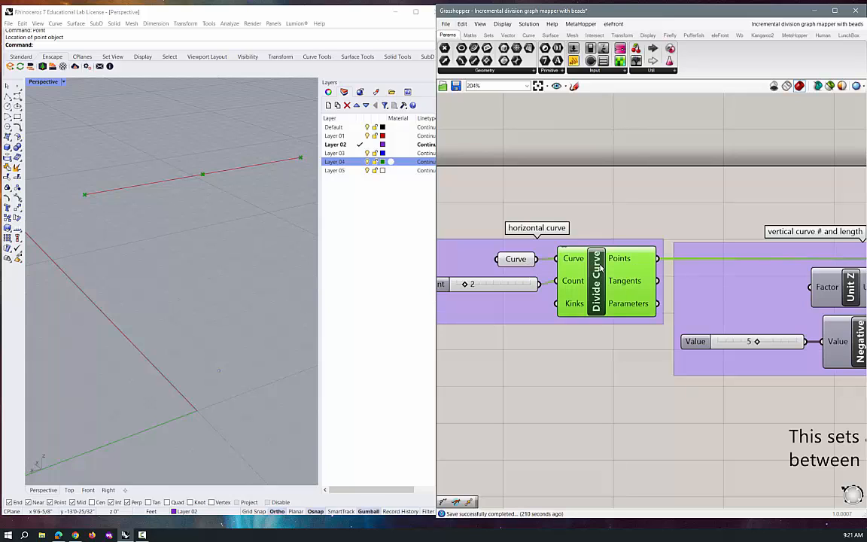
left_click(519, 260)
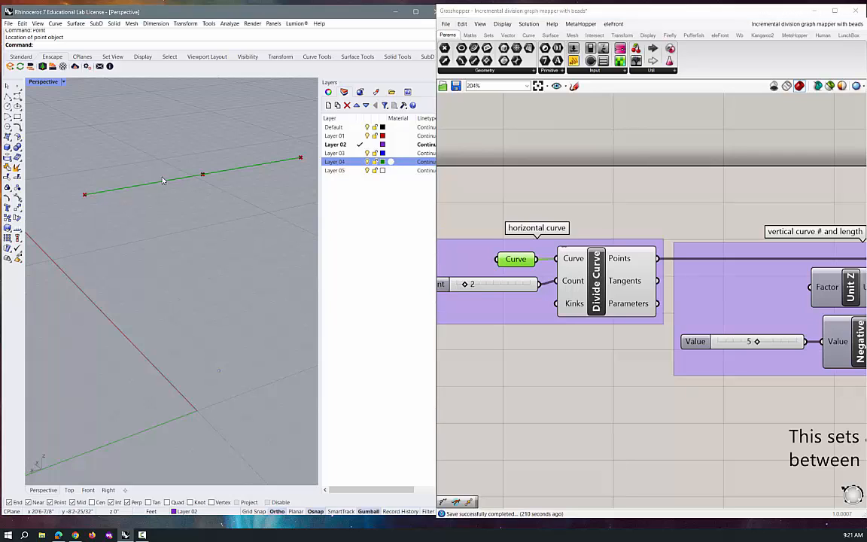
right_click(524, 262)
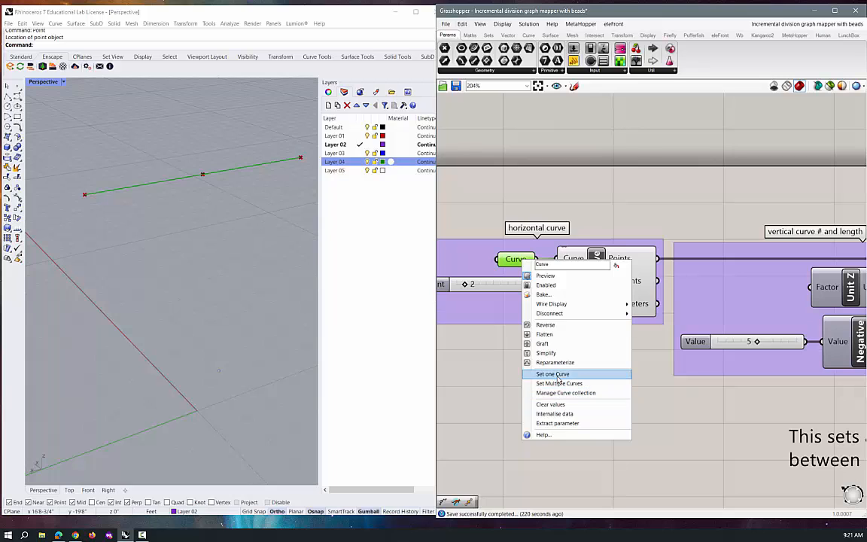
left_click(497, 386)
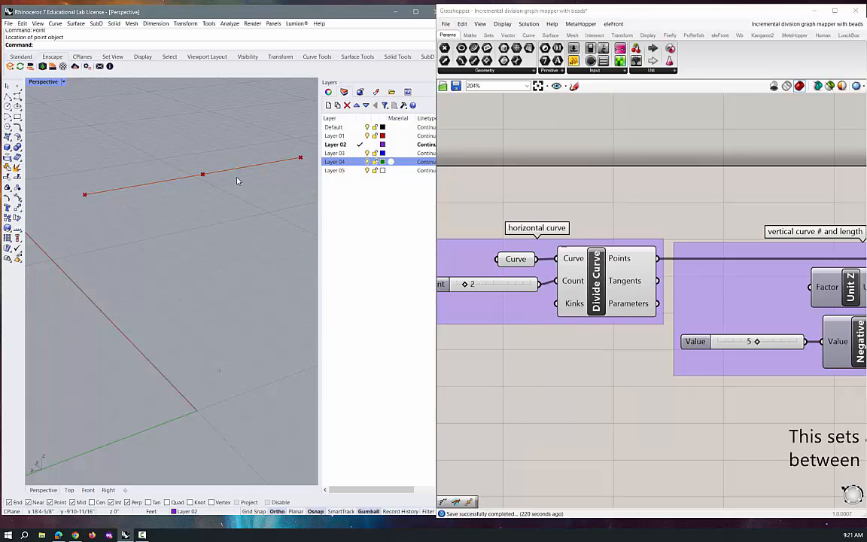
scroll(539, 273, "down", 3)
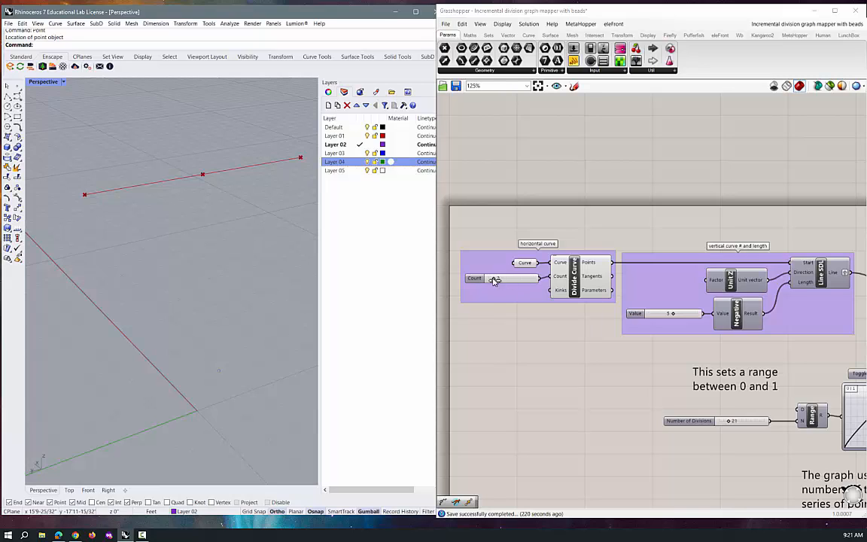
mouse_move(493, 280)
left_mouse_down()
mouse_move(511, 280)
mouse_move(494, 281)
left_mouse_up()
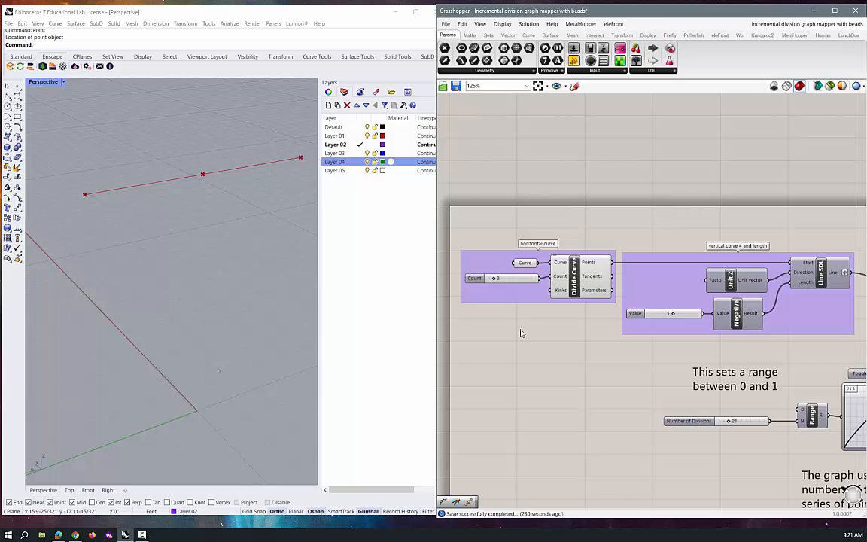
Turn on the preview of all components in the "vertical curve # and length" group.
scroll(520, 304, "down", 2)
scroll(766, 293, "up", 3)
scroll(771, 254, "down", 2)
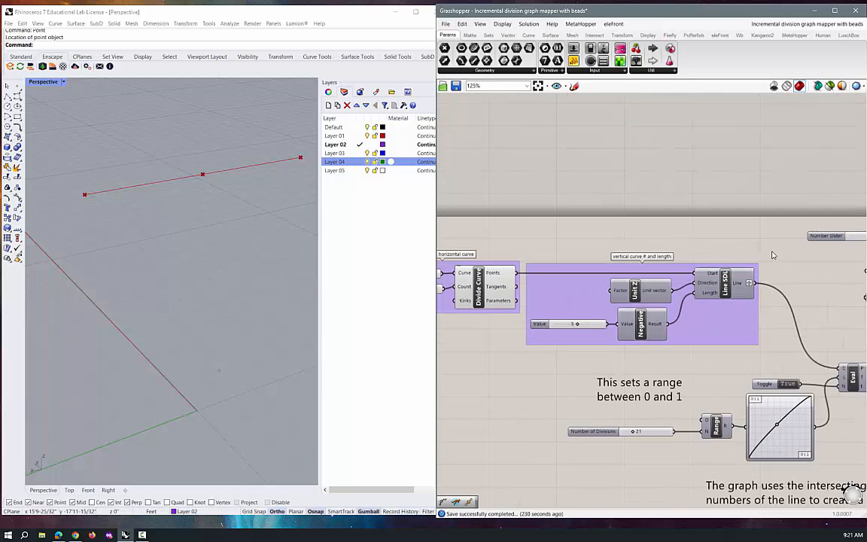
left_click_drag(771, 256, 529, 360)
middle_click(586, 292)
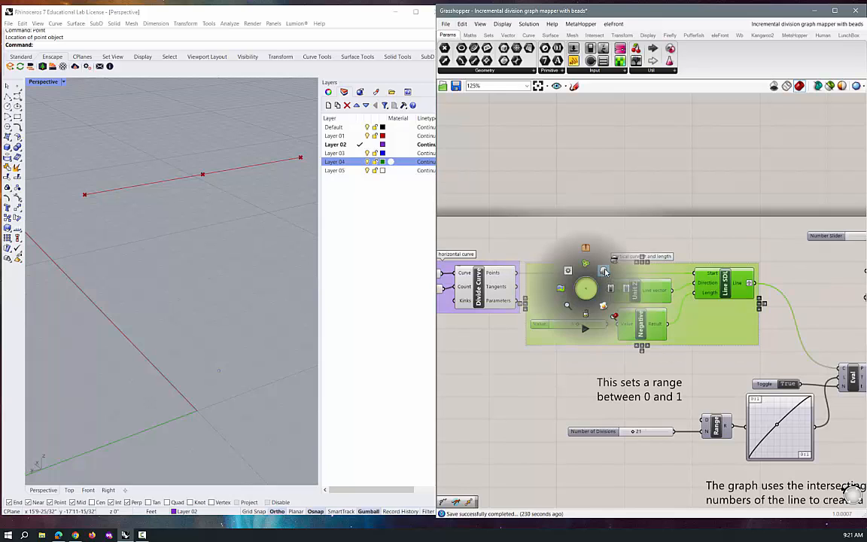
left_click(606, 273)
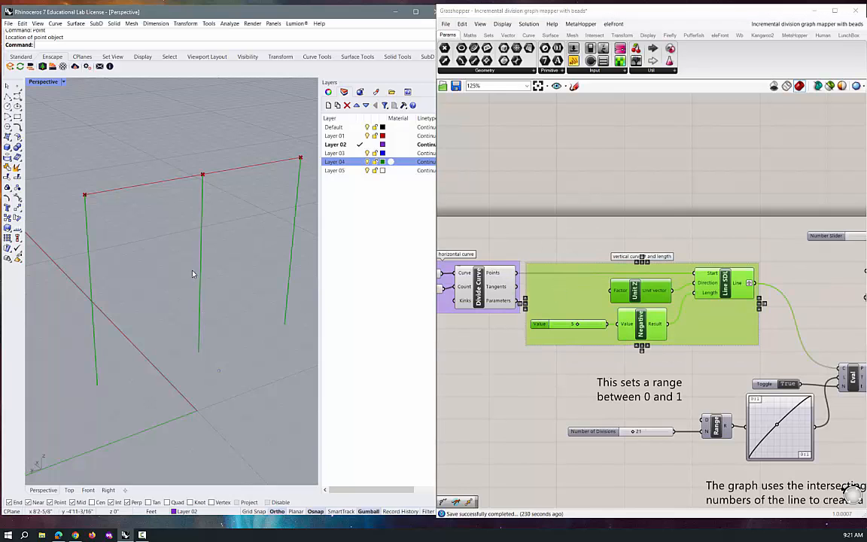
left_click(515, 389)
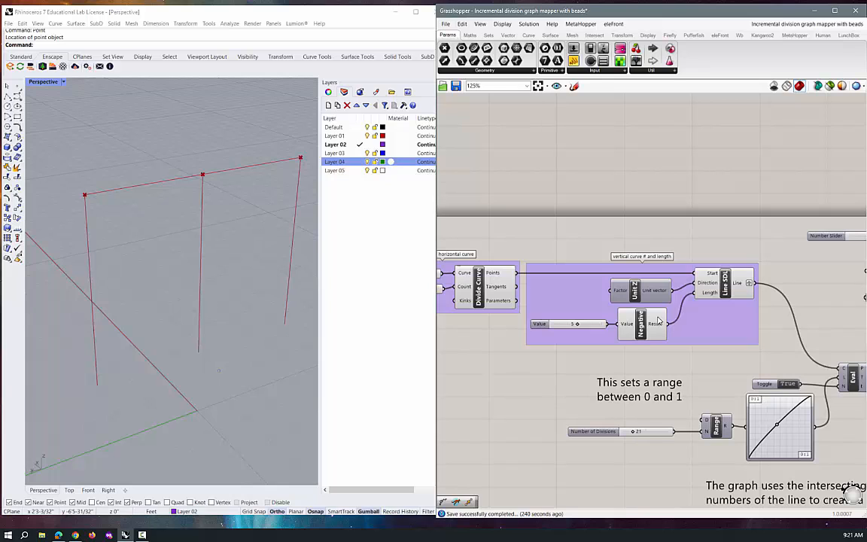
left_click(151, 299)
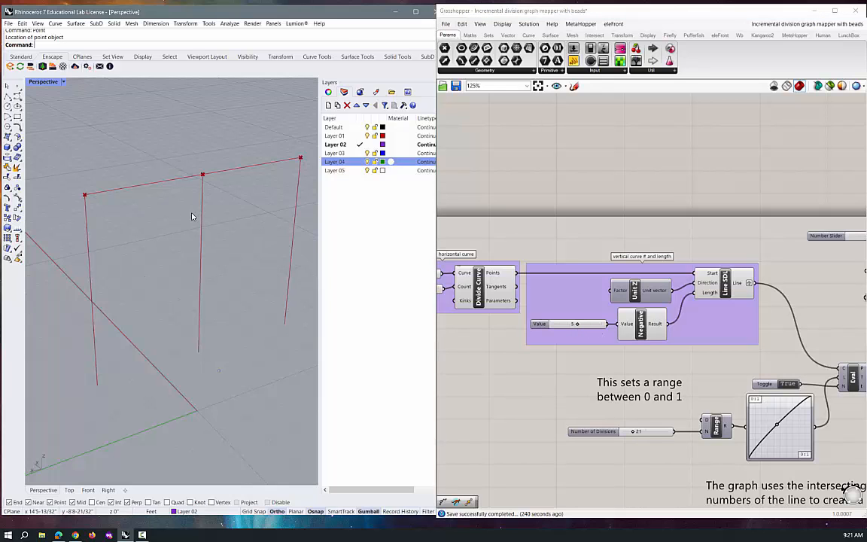
Turn on the preview of the Eval component that places the division points along the vertical lines.
scroll(568, 260, "down", 2)
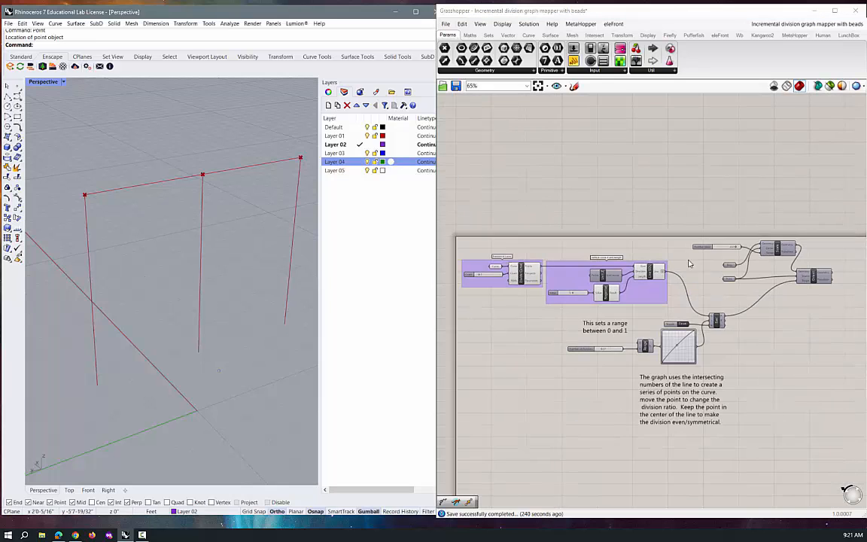
scroll(700, 366, "up", 2)
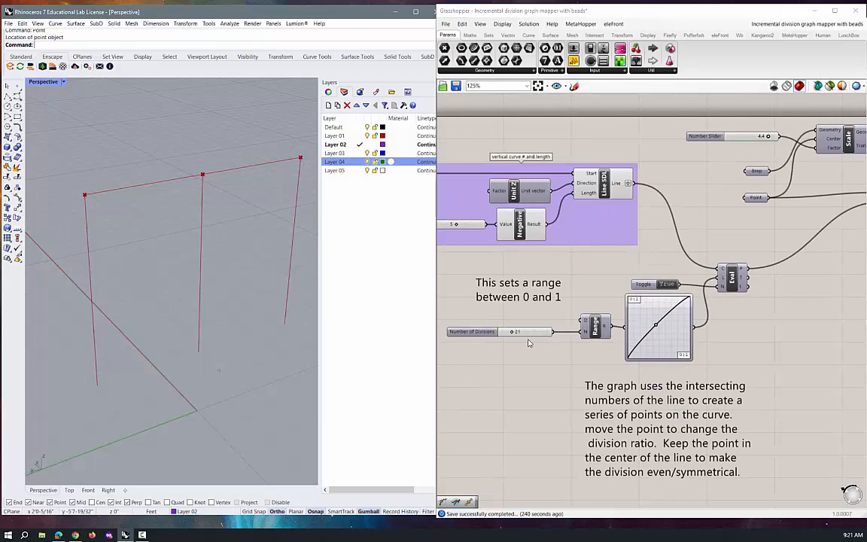
scroll(505, 356, "up", 1)
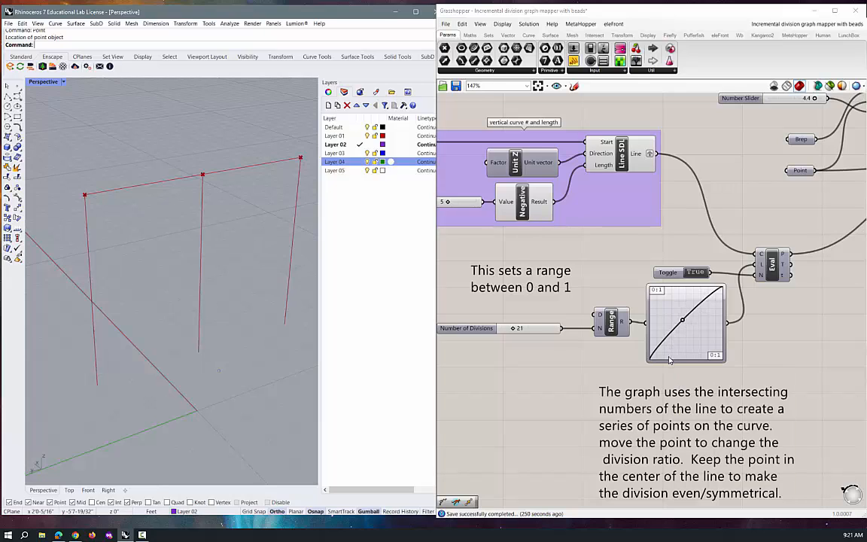
mouse_move(667, 362)
left_click(776, 270)
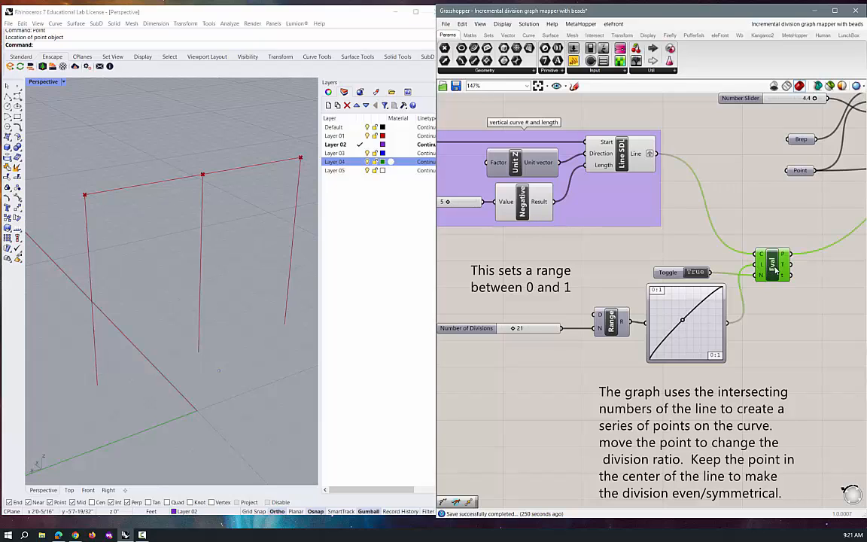
right_click(776, 270)
left_click(777, 284)
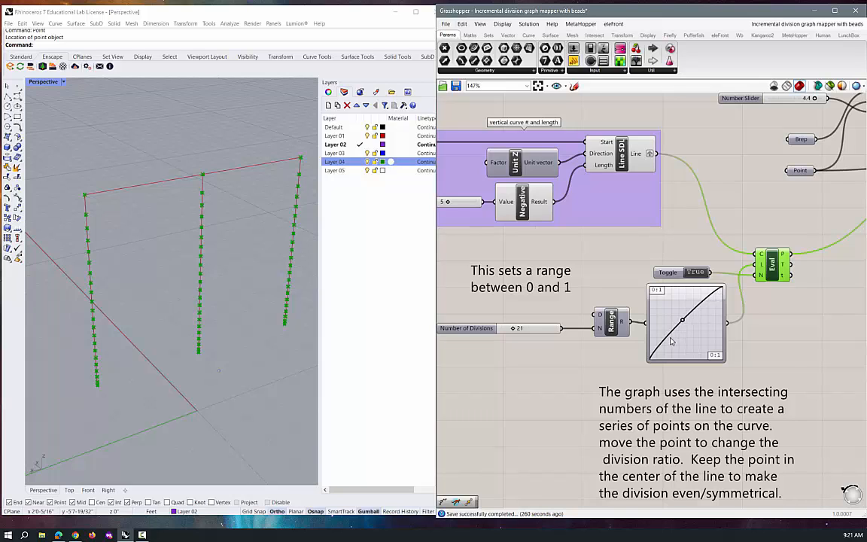
Set the Number of Divisions slider feeding the Range component to 25.
left_click(236, 267)
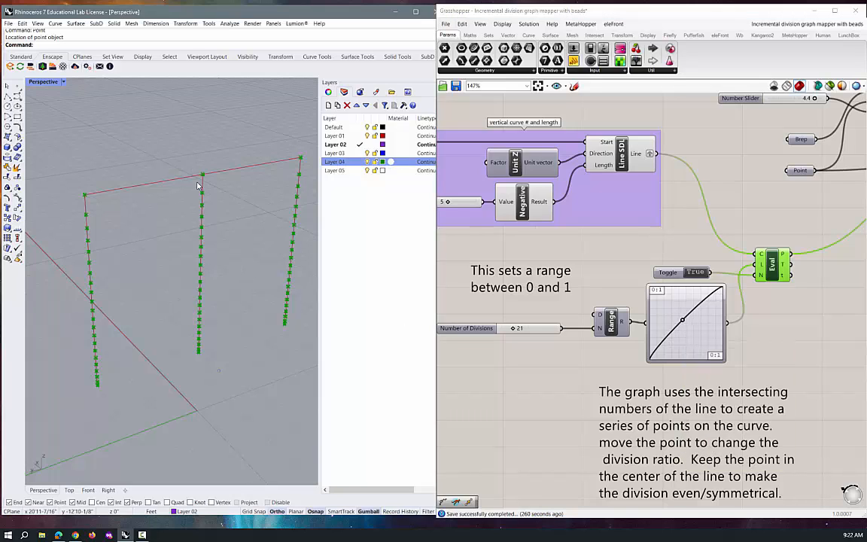
scroll(78, 377, "up", 3)
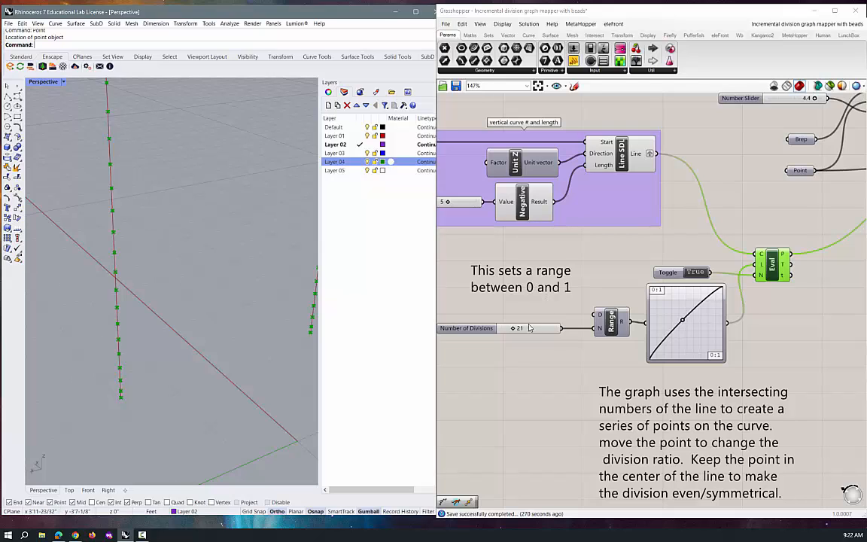
mouse_move(516, 329)
left_mouse_down()
mouse_move(539, 329)
mouse_move(516, 329)
left_mouse_up()
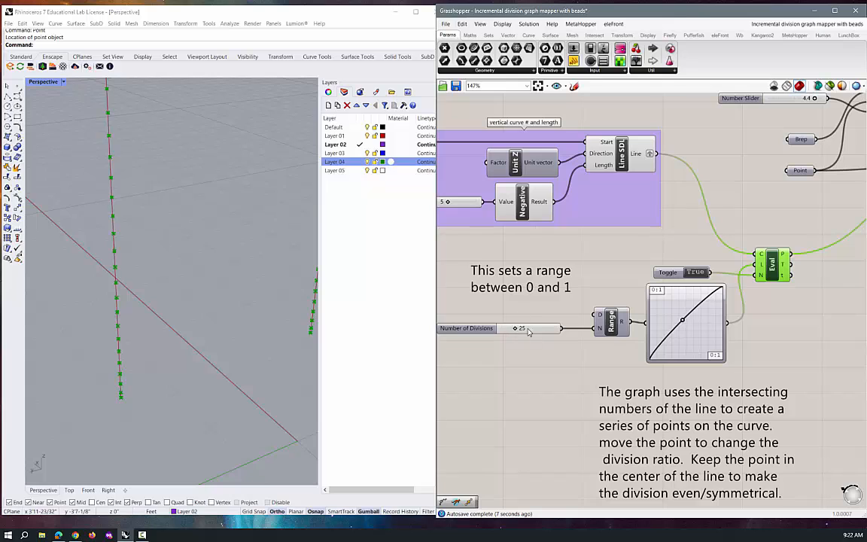
left_click(139, 291)
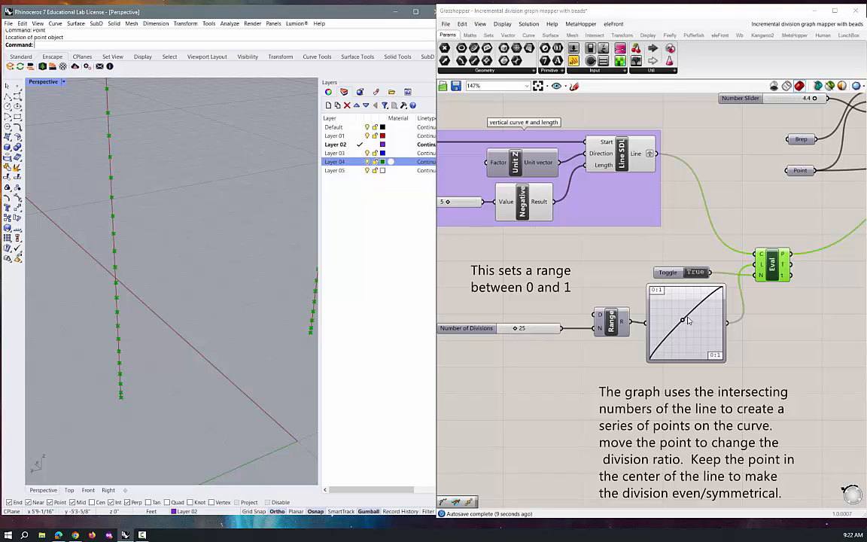
Bow the graph mapper curve strongly upward to bunch the division points toward the lower ends of the vertical lines.
scroll(693, 324, "up", 4)
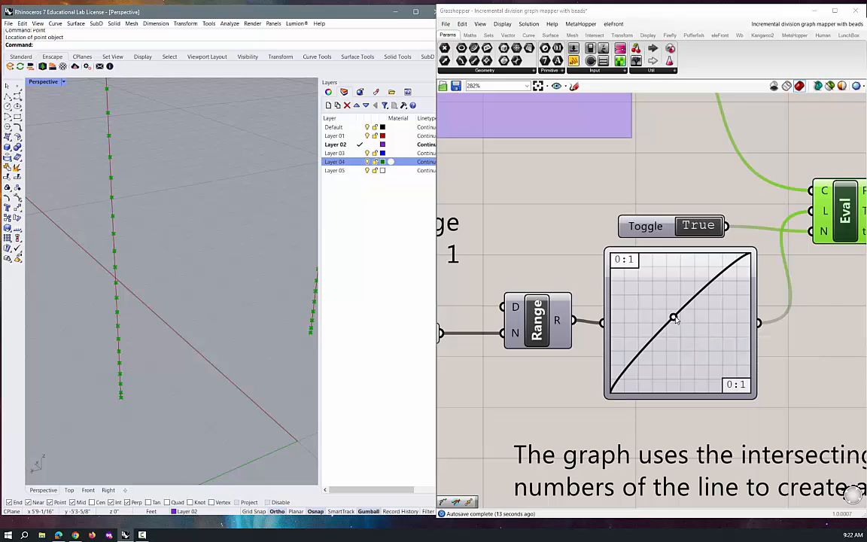
left_click_drag(673, 318, 651, 300)
scroll(193, 361, "down", 6)
scroll(194, 360, "up", 2)
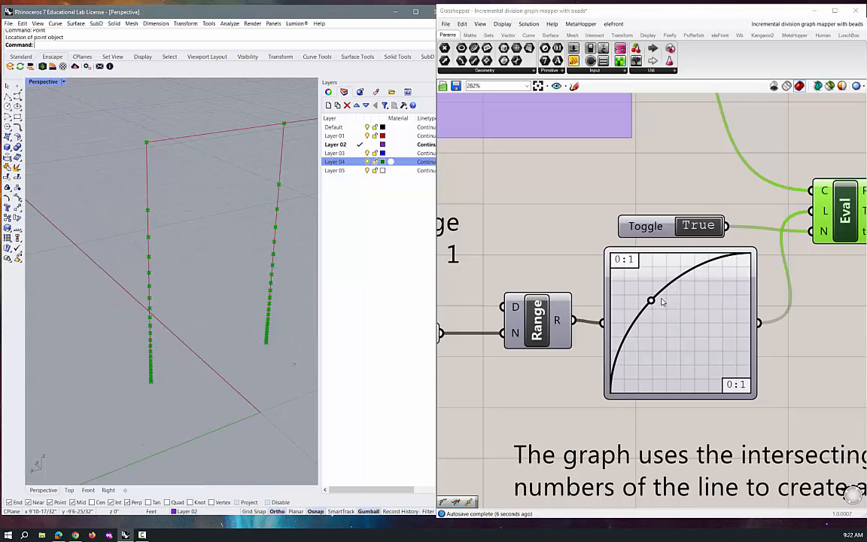
Straighten the graph mapper curve for even divisions and bow it slightly upward to space the points gradually.
left_click_drag(651, 300, 680, 324)
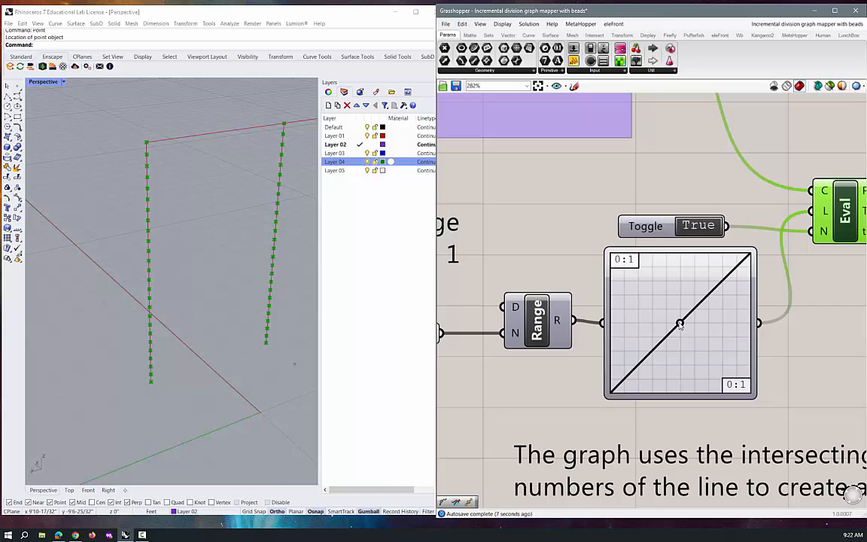
left_click_drag(680, 324, 677, 319)
left_click(207, 350)
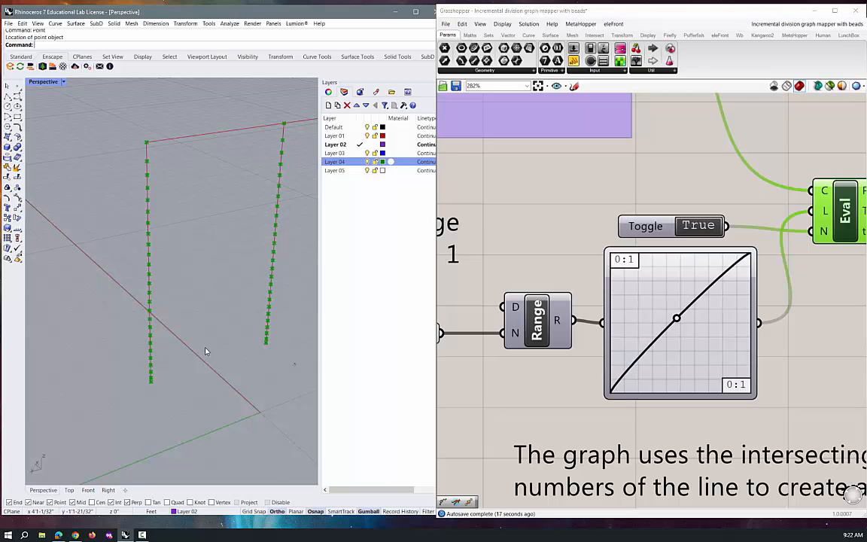
scroll(135, 384, "up", 10)
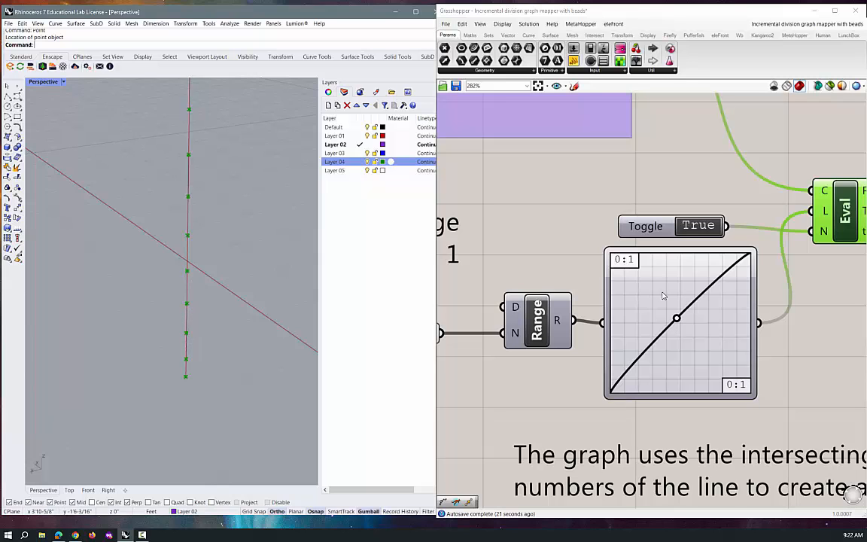
Add a Panel next to the graph mapper, connect the mapper's output to it and enlarge it to read the values.
scroll(509, 315, "down", 3)
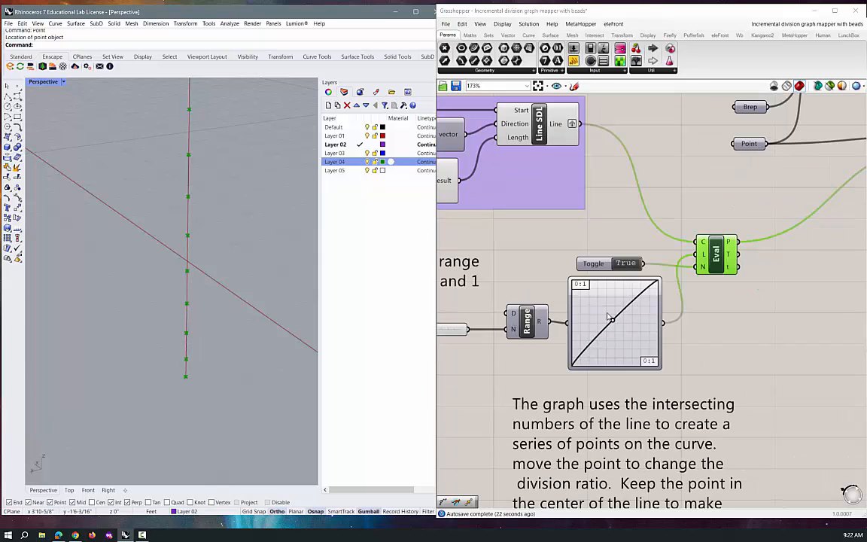
double_click(719, 325)
type("pane")
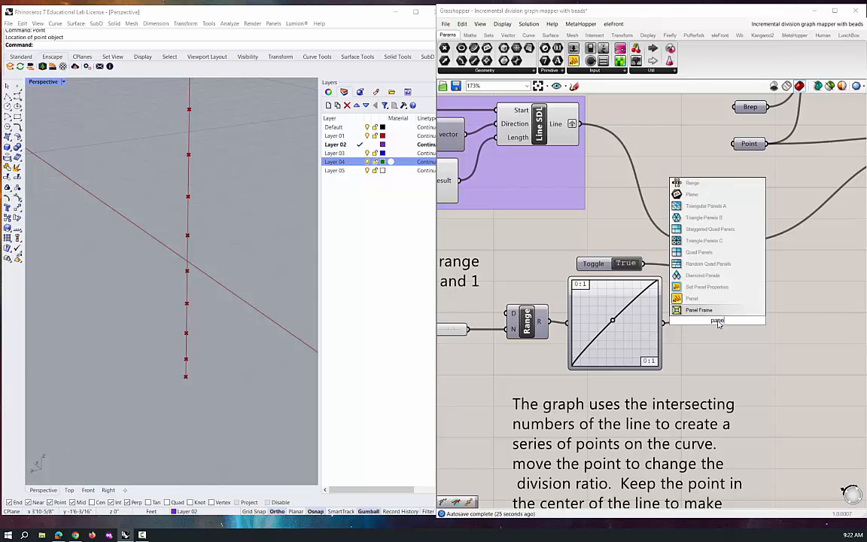
type("l")
key("Return")
left_click_drag(719, 322, 750, 322)
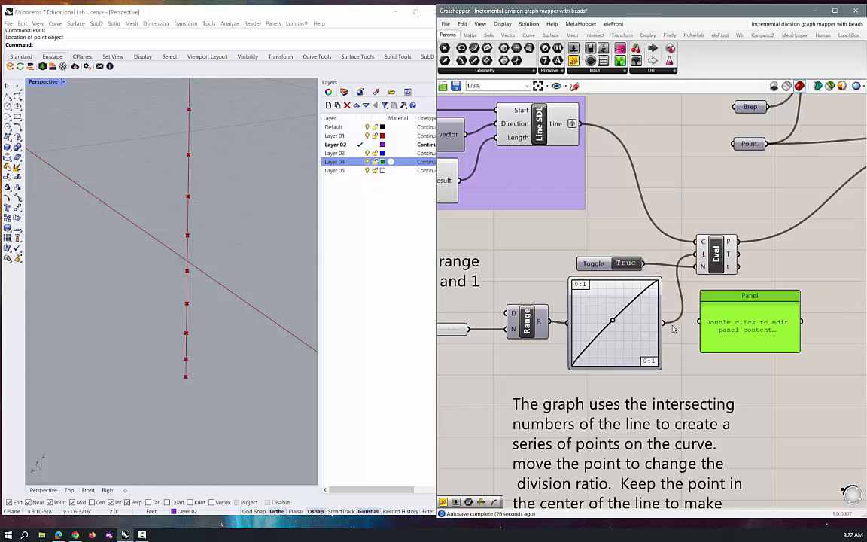
left_click_drag(664, 325, 751, 479)
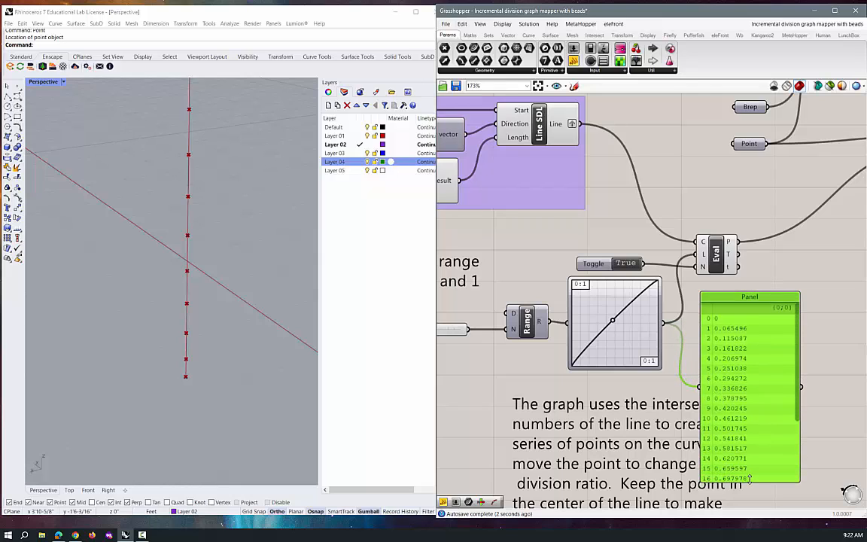
left_click_drag(798, 364, 796, 419)
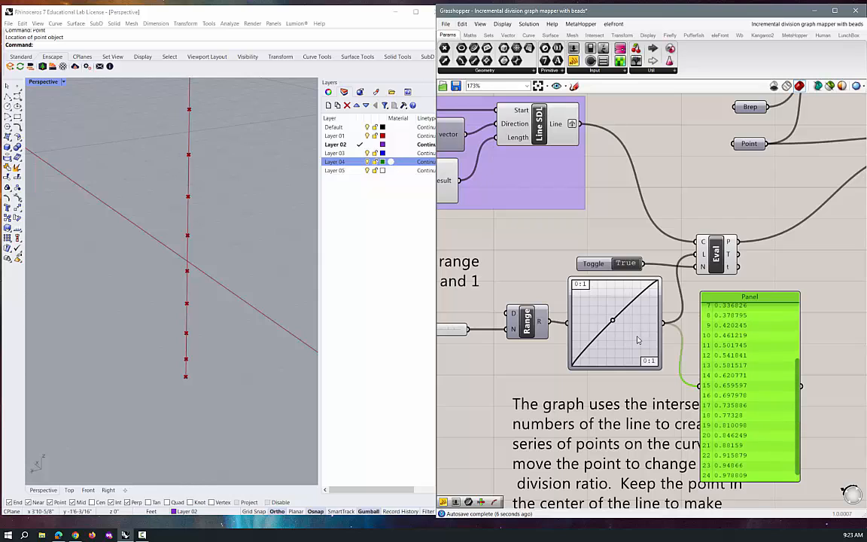
Shift the graph mapper's control point slightly away from the diagonal to tighten the point spacing at the lower line ends.
mouse_move(613, 322)
left_mouse_down()
mouse_move(597, 302)
mouse_move(609, 323)
left_mouse_up()
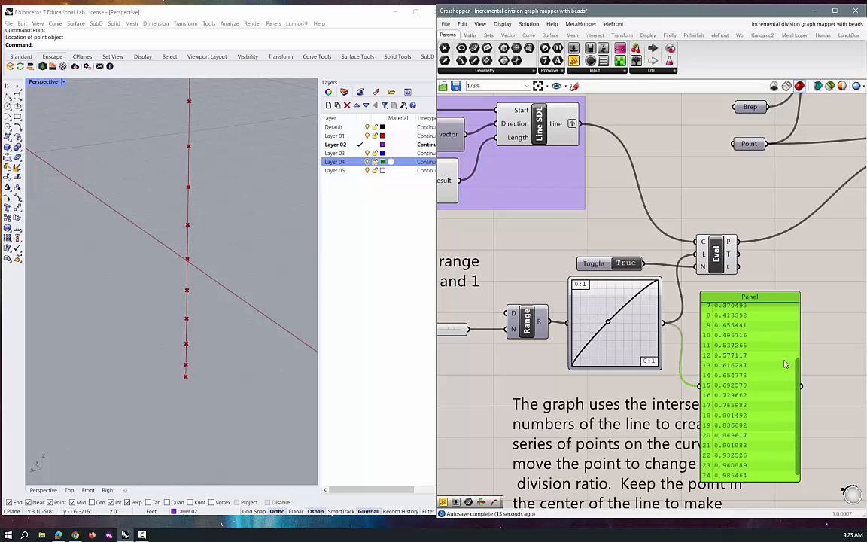
mouse_move(213, 377)
right_mouse_down()
mouse_move(174, 381)
mouse_move(201, 380)
right_mouse_up()
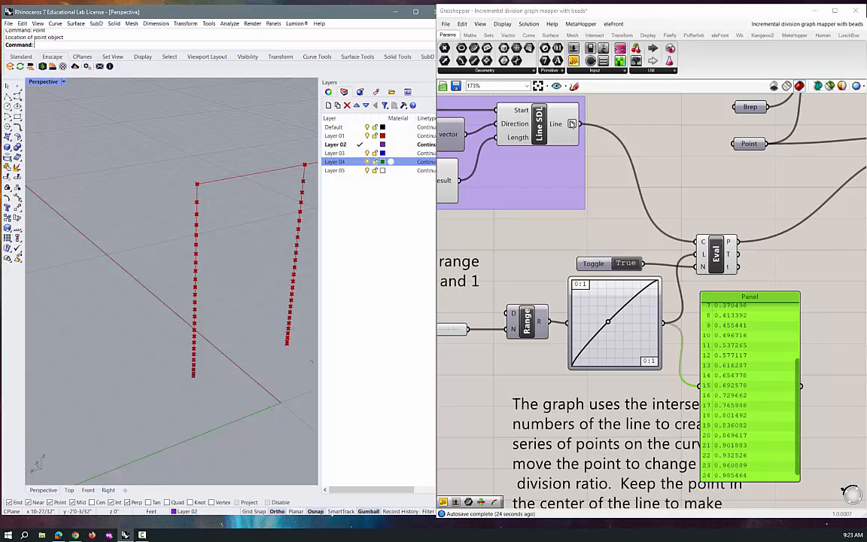
Examine how the Line SDL output feeds the curve input of the Eval component.
scroll(606, 136, "down", 4)
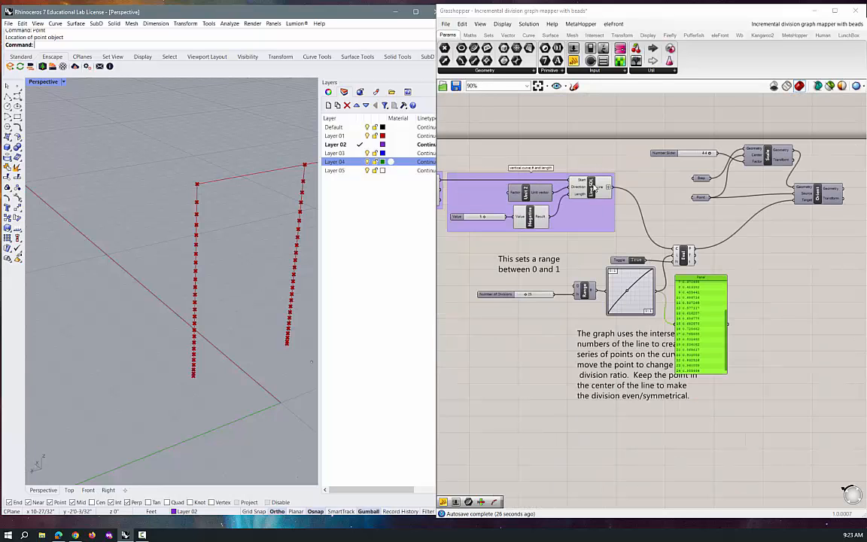
left_click(593, 187)
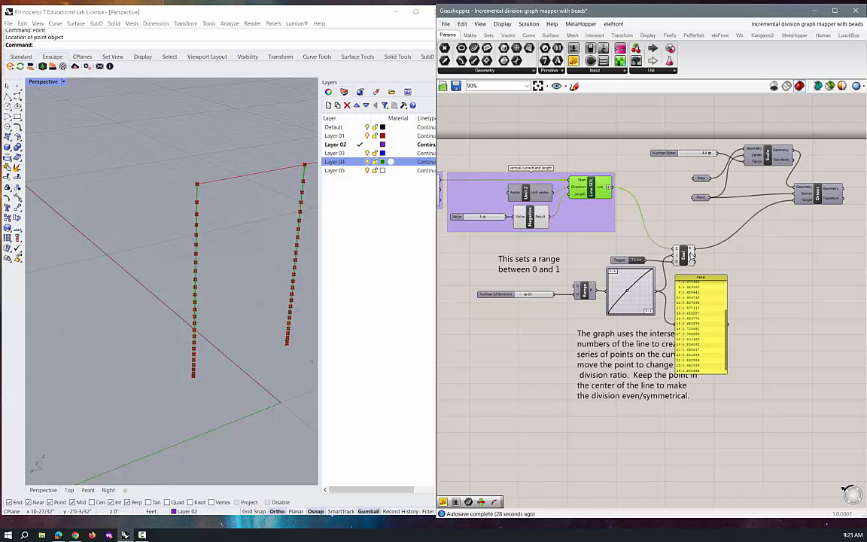
scroll(692, 256, "up", 4)
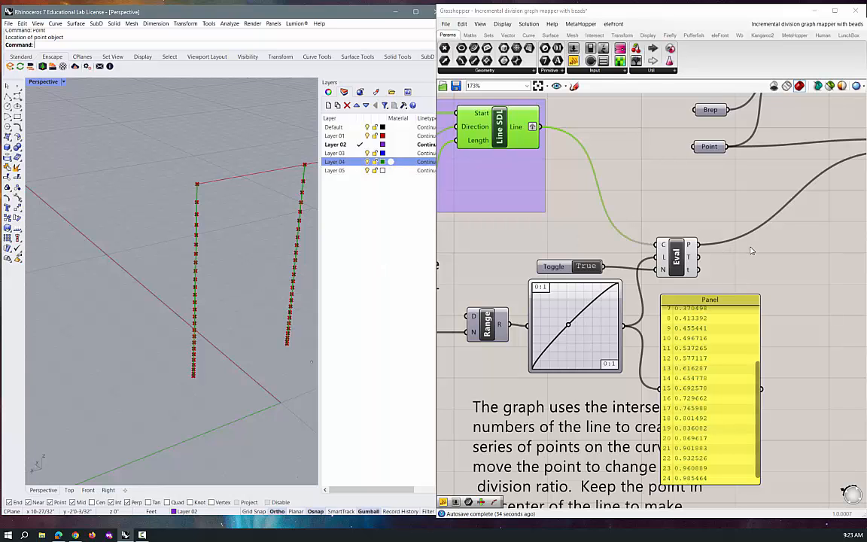
Try to zoom the Perspective view in on the small bead geometry beside the hanging line.
scroll(564, 253, "down", 4)
scroll(764, 177, "up", 2)
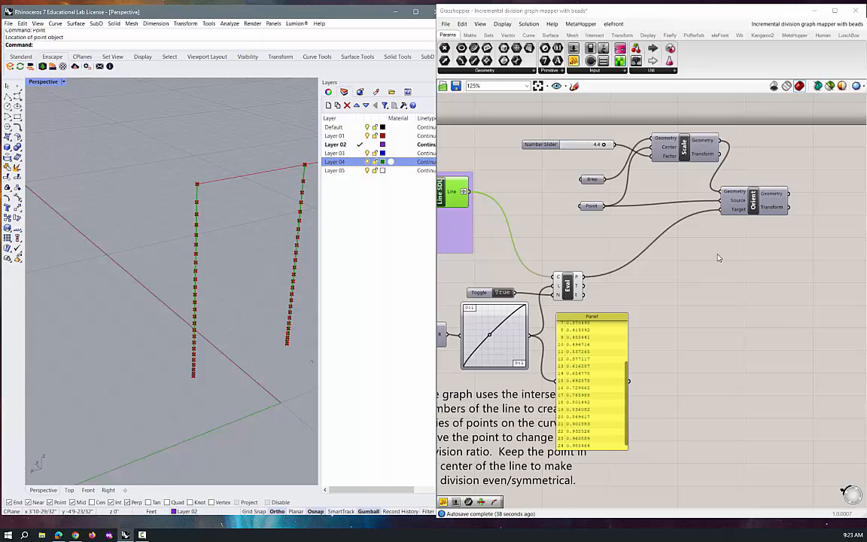
scroll(223, 362, "up", 10)
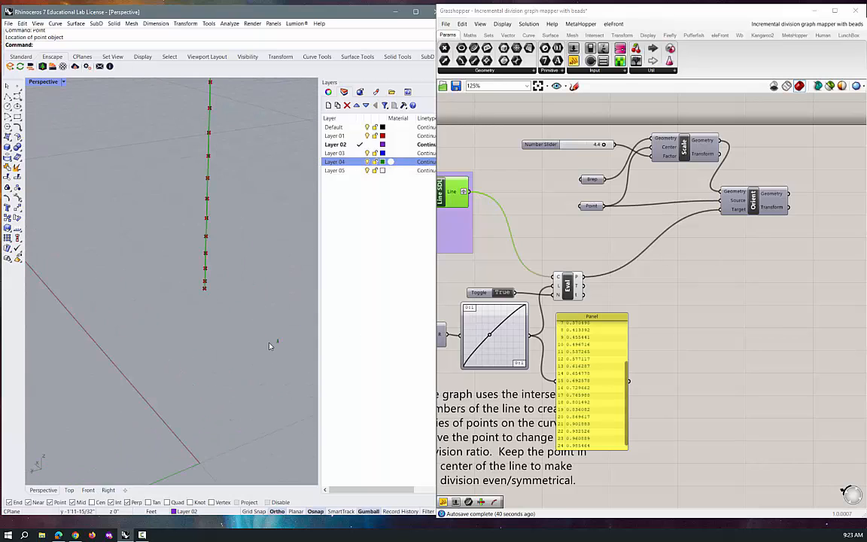
scroll(296, 342, "up", 2)
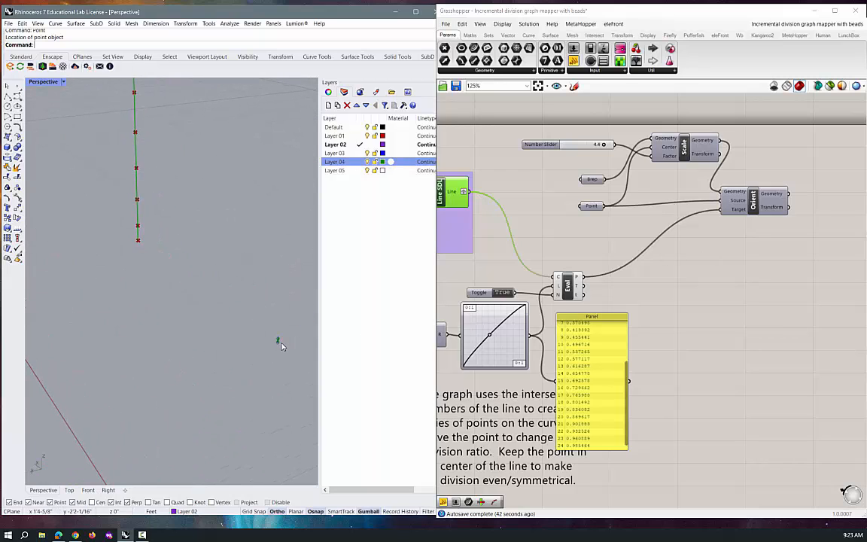
left_click(279, 342)
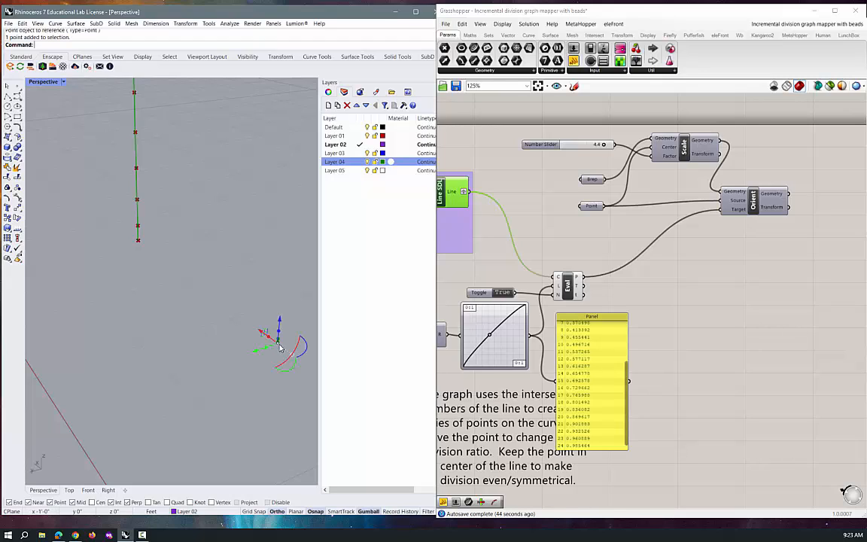
key("Escape")
type("zs")
key("Return")
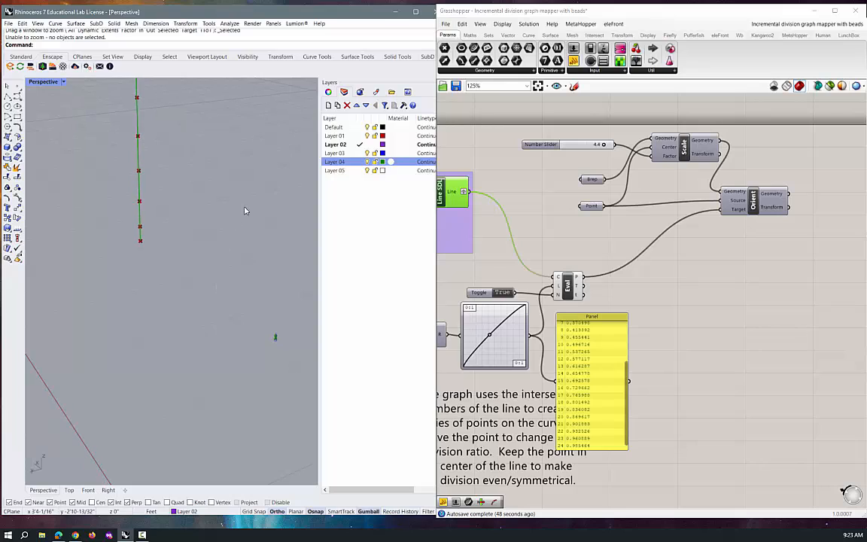
Restore the four-viewport layout and make the Perspective view active.
double_click(43, 81)
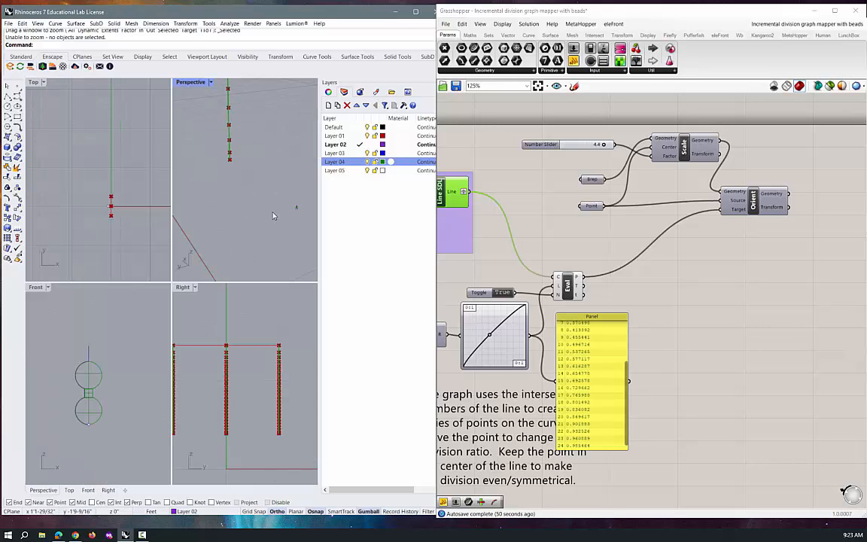
scroll(287, 209, "up", 2)
left_click(102, 236)
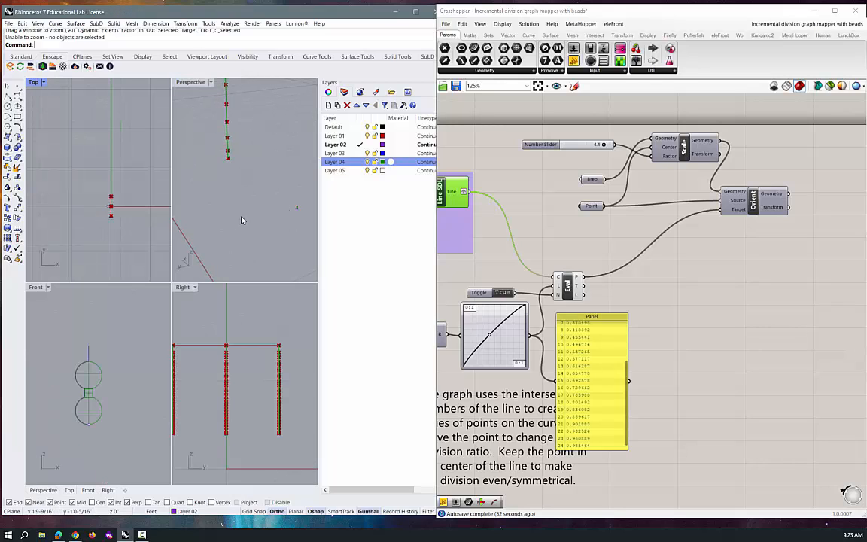
left_click(242, 219)
scroll(302, 210, "up", 2)
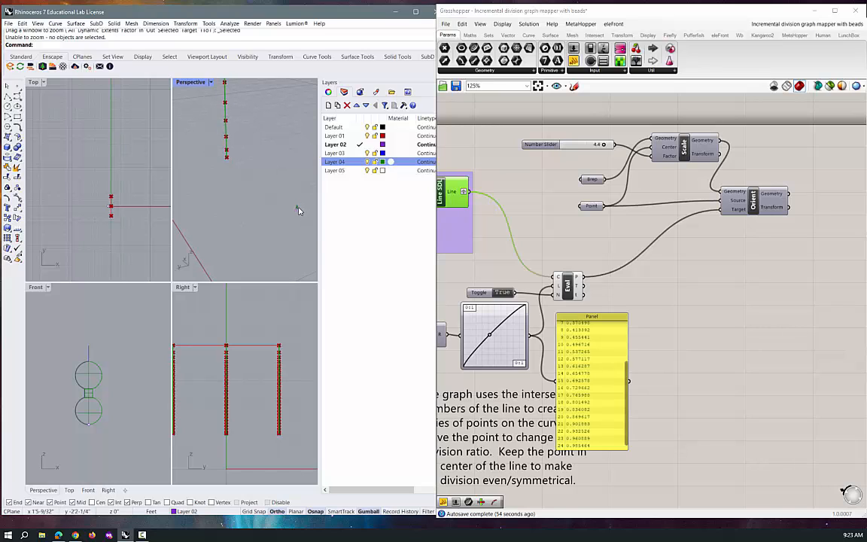
Zoom the Perspective view to the small bead geometry and set that viewport's display mode to Shaded.
left_click(298, 210)
key("Return")
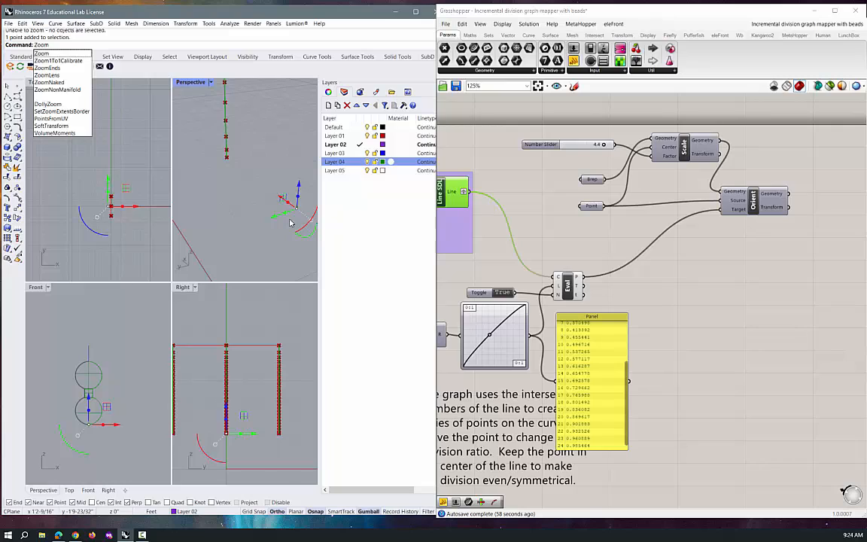
type("ZoomEx")
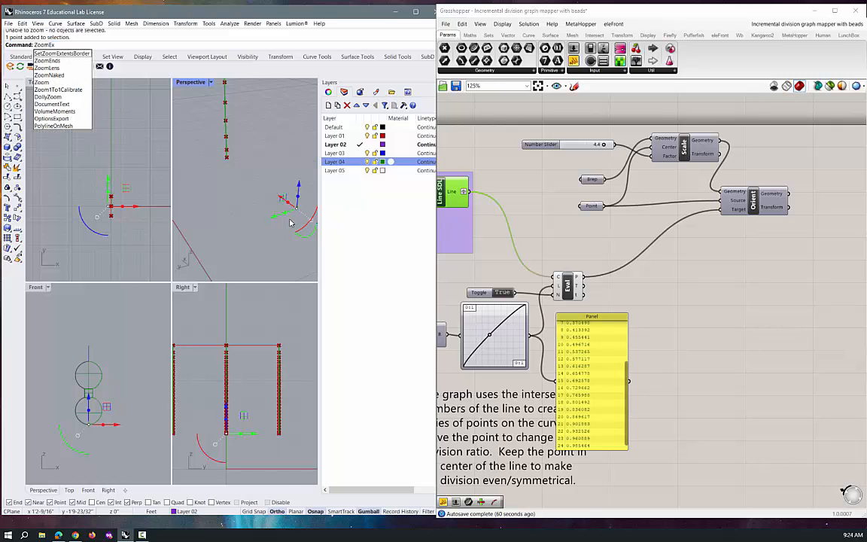
key("Return")
key("Escape")
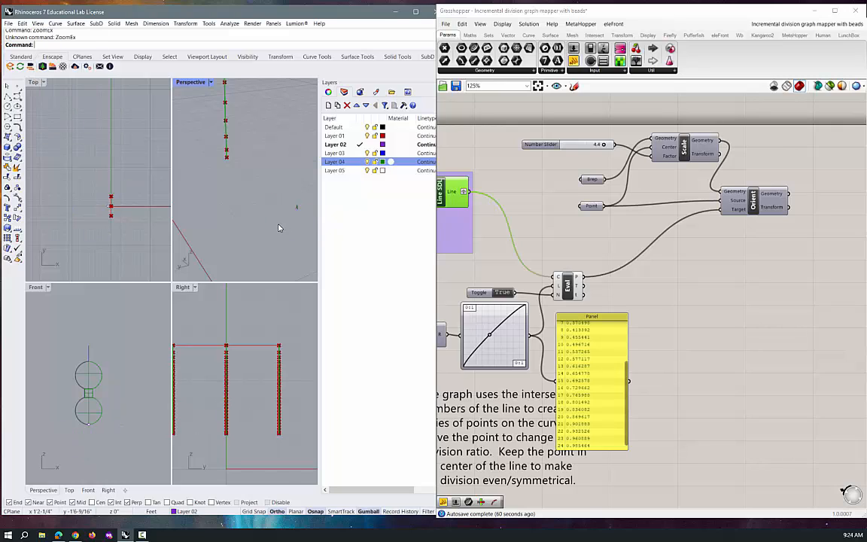
type("EdgeSrf")
key("Return")
type("e")
key("Return")
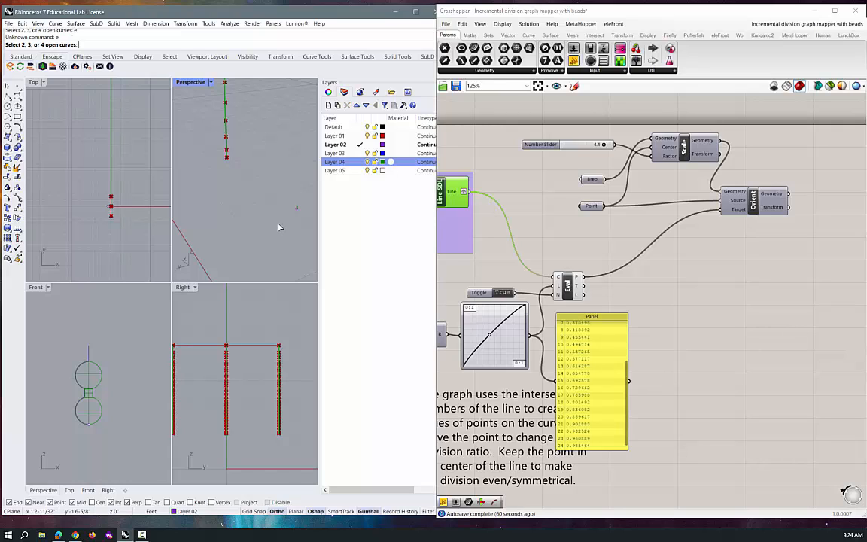
key("Escape")
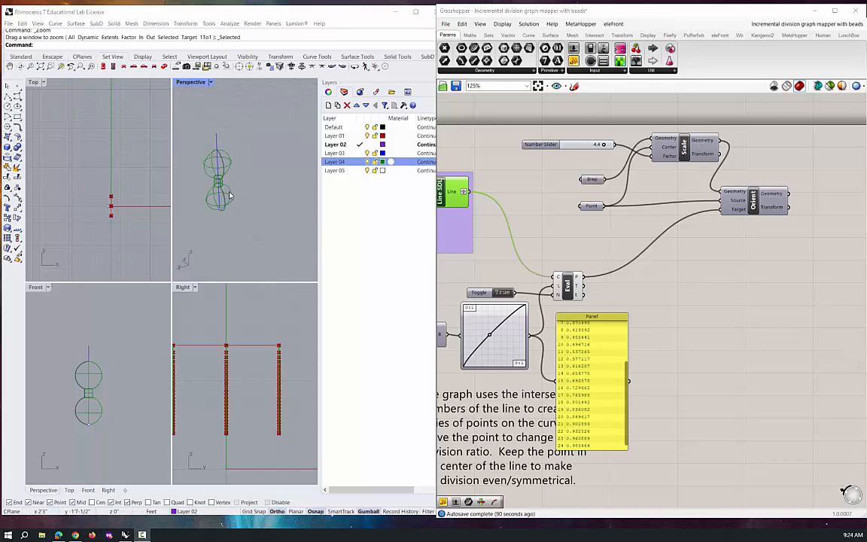
left_click(193, 80)
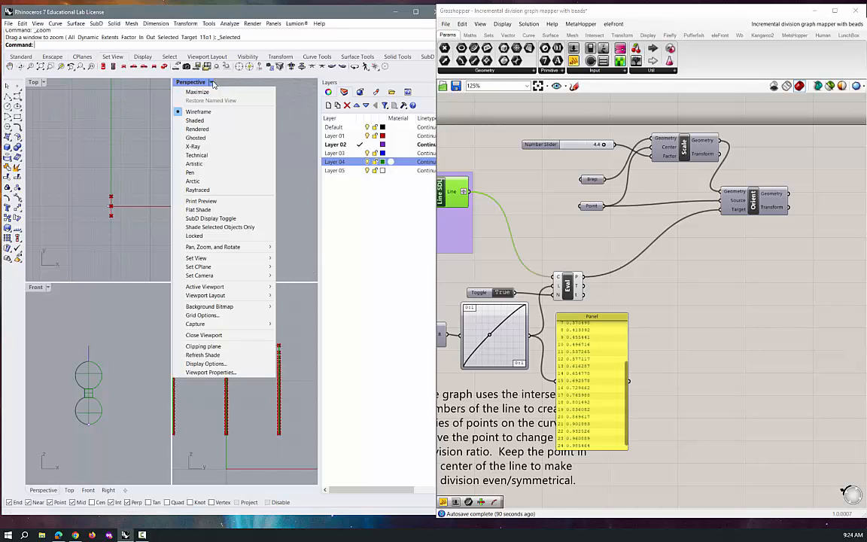
left_click(206, 121)
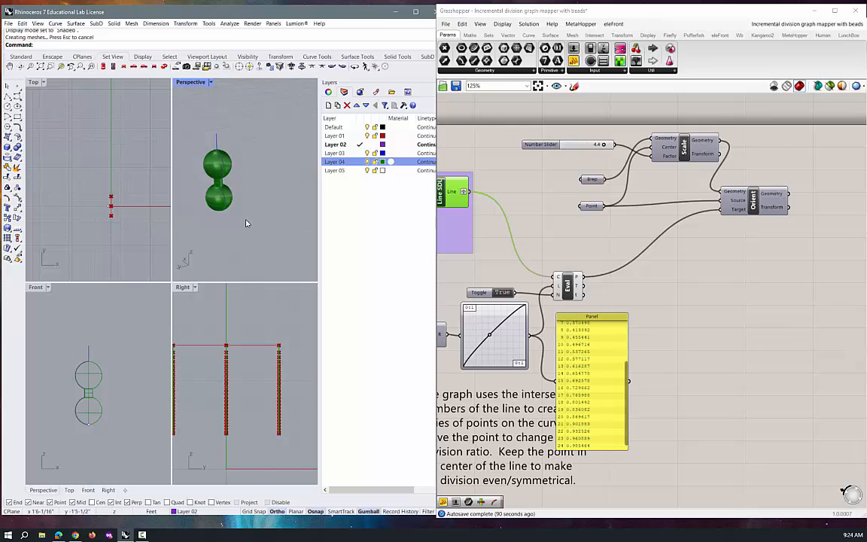
Review the Brep parameter's options for referencing a single Brep.
left_click(591, 180)
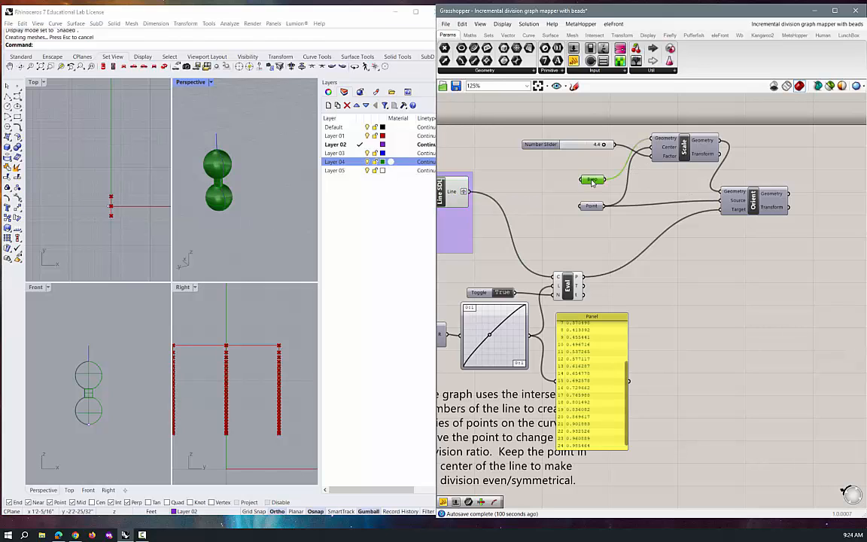
right_click(592, 182)
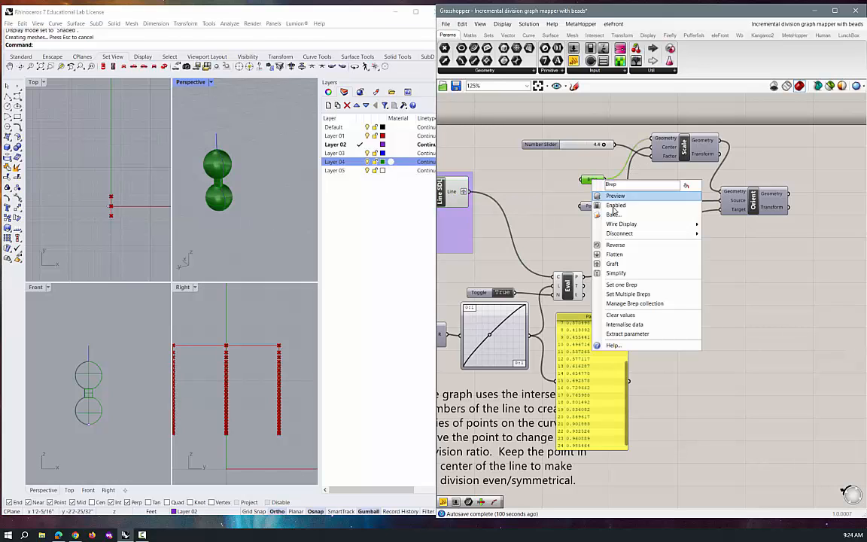
left_click(617, 287)
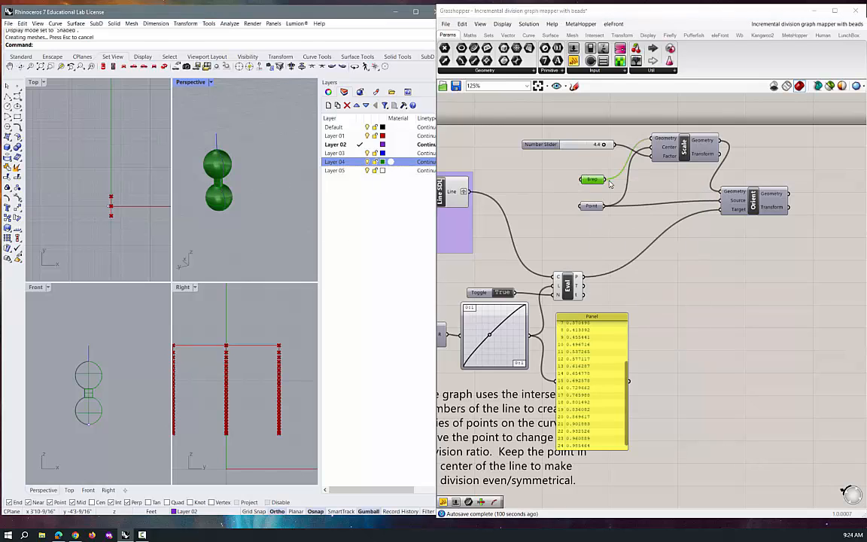
left_click(557, 201)
Move the bead polysurface to Layer 05.
left_click(380, 180)
left_click(219, 171)
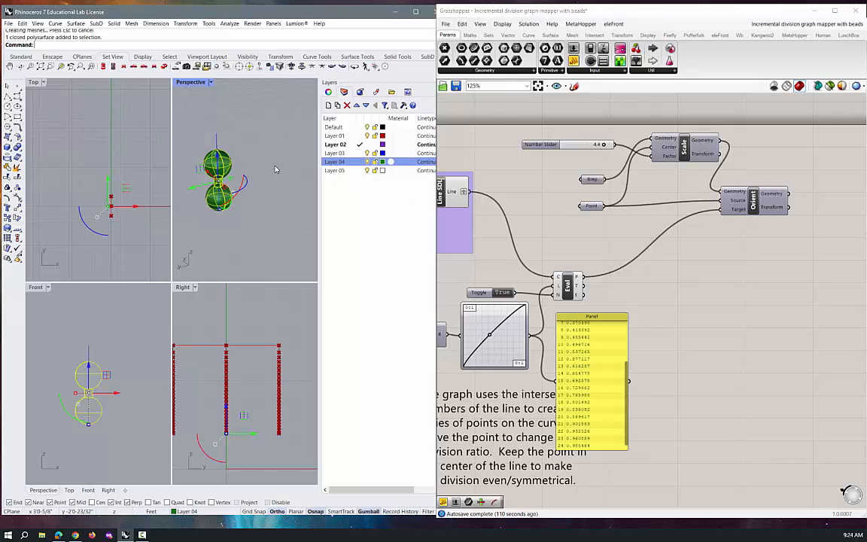
left_click(351, 172)
right_click(351, 174)
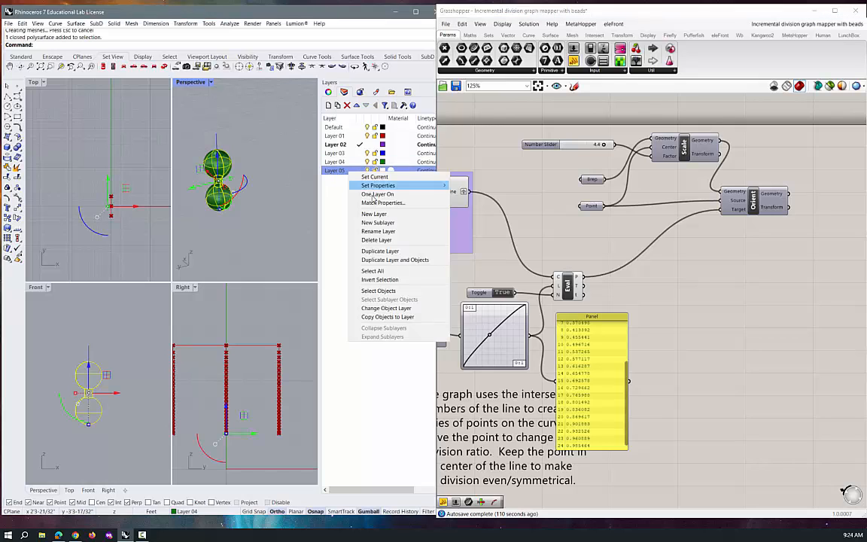
left_click(381, 308)
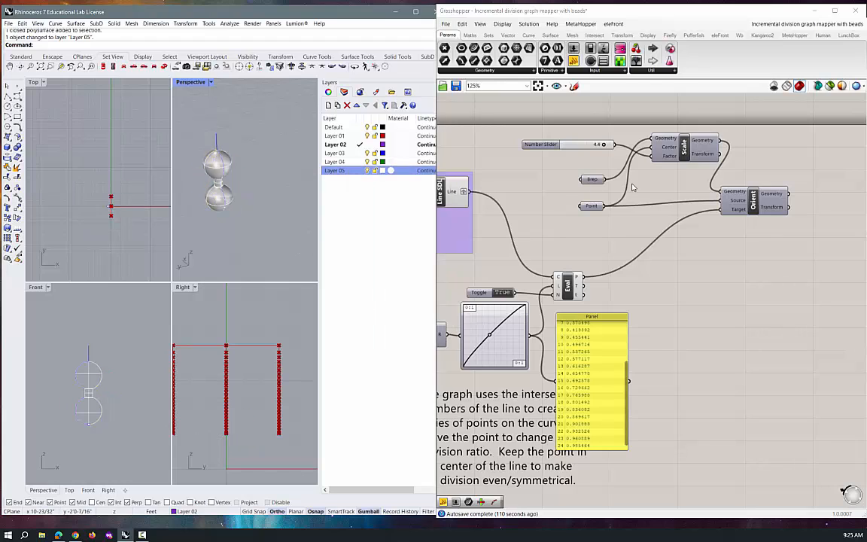
Inspect the Brep parameter's connection to Scale and the division points in the Right view.
left_click(593, 181)
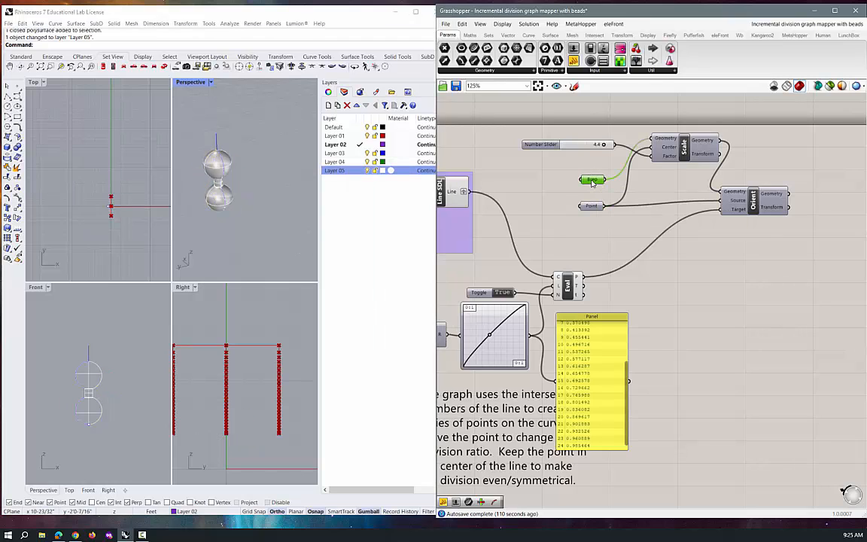
left_click(684, 261)
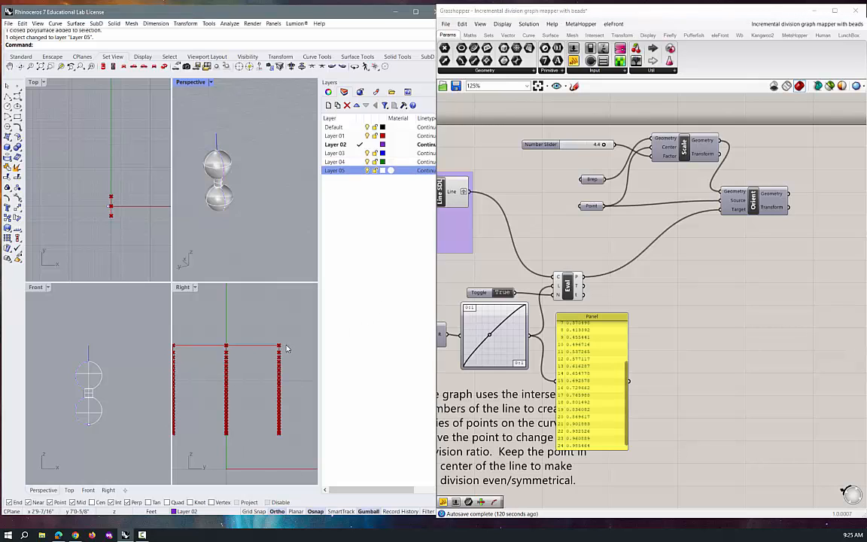
scroll(229, 439, "down", 3)
scroll(241, 372, "up", 10)
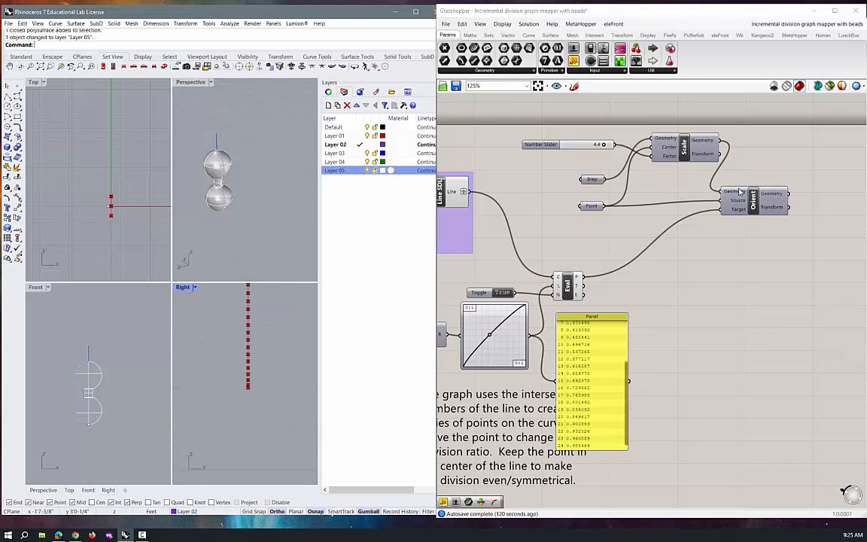
Move the Brep parameter above the number slider and turn on the Scale component's preview.
left_click_drag(600, 181, 580, 135)
left_click(689, 149)
right_click(694, 143)
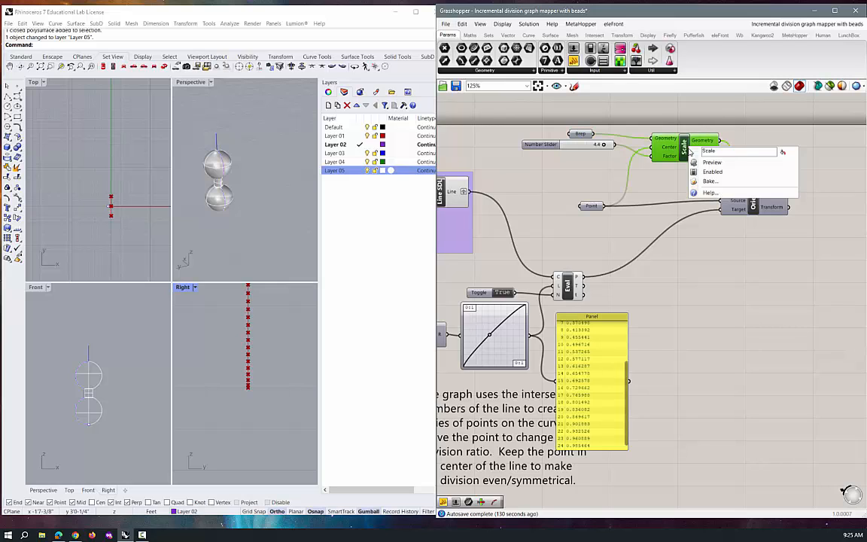
left_click(701, 168)
scroll(242, 242, "down", 12)
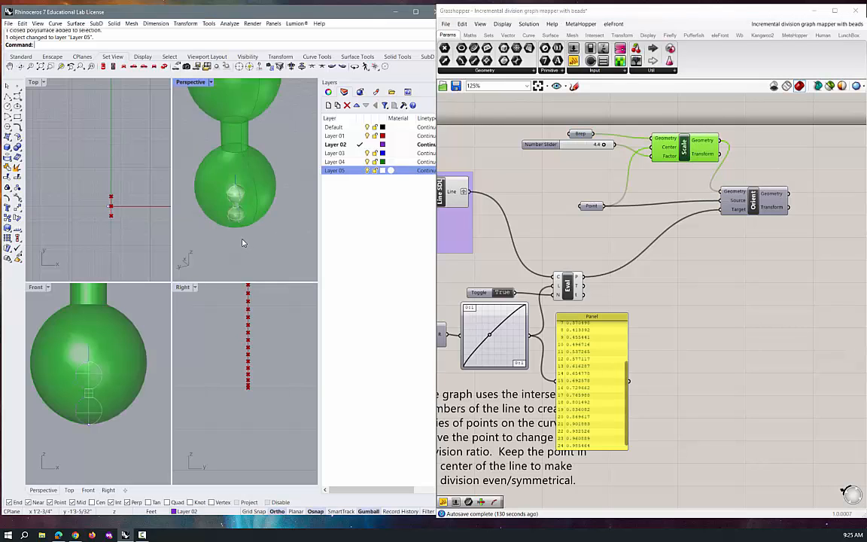
scroll(250, 226, "up", 4)
left_click(746, 271)
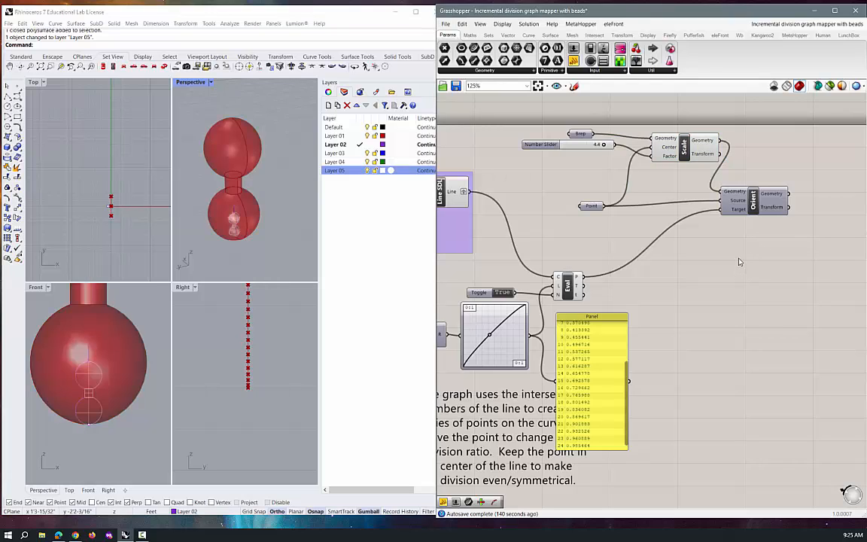
Examine the Point parameter and the Eval points that supply the Orient component's source and target.
left_click(591, 207)
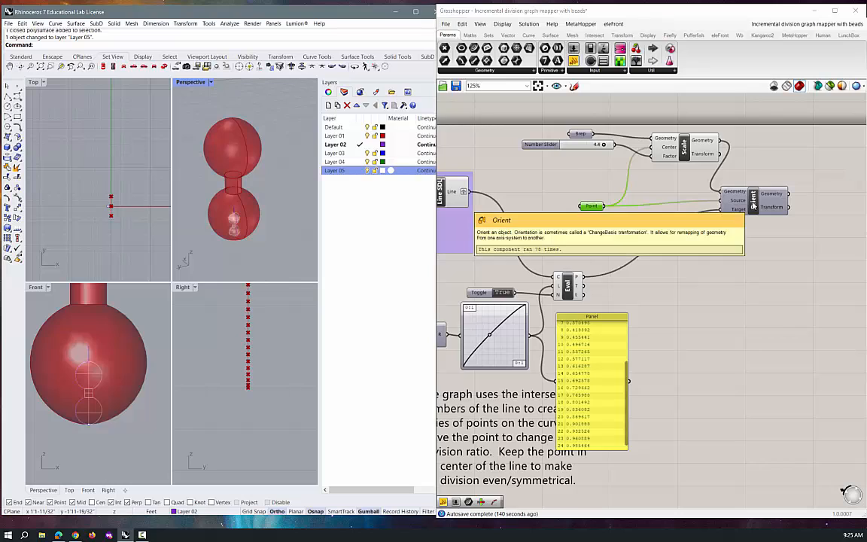
left_click(568, 286)
scroll(252, 340, "up", 5)
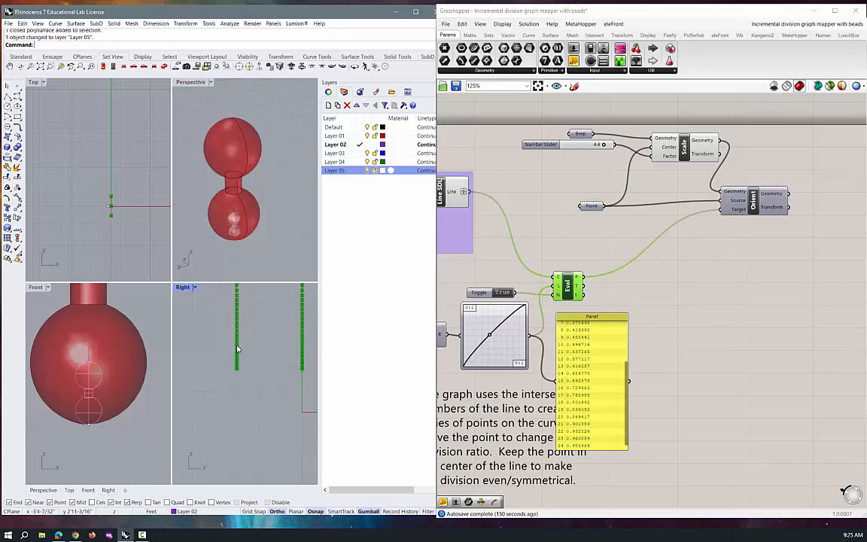
scroll(255, 340, "up", 3)
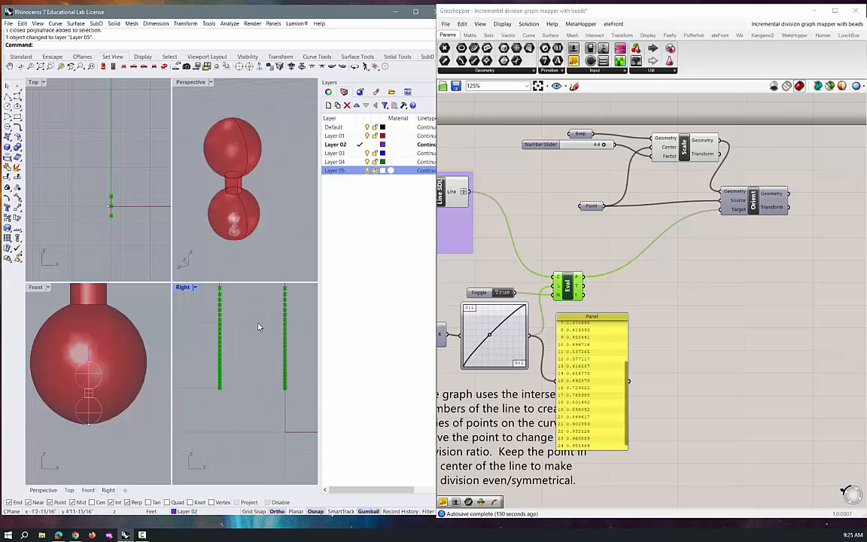
left_click(591, 207)
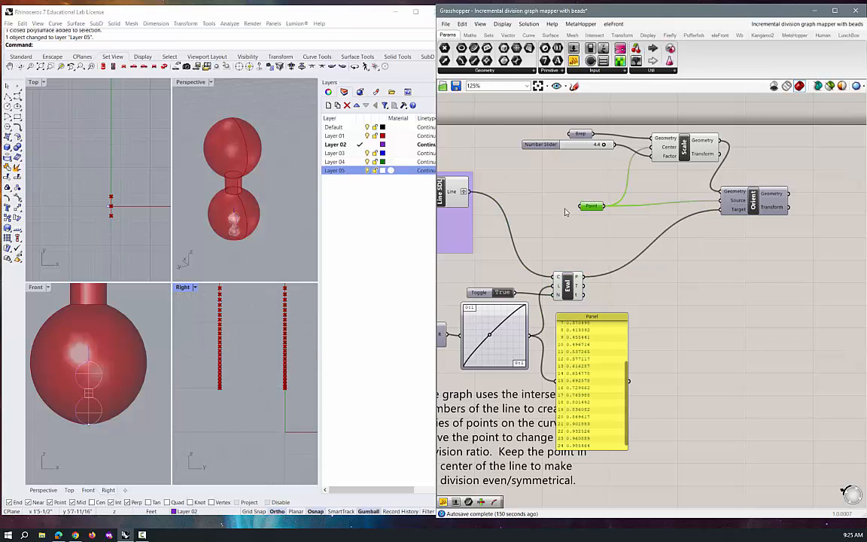
Turn on the Orient component's preview and check the beads along a line in the Right view.
right_click(763, 210)
left_click(770, 217)
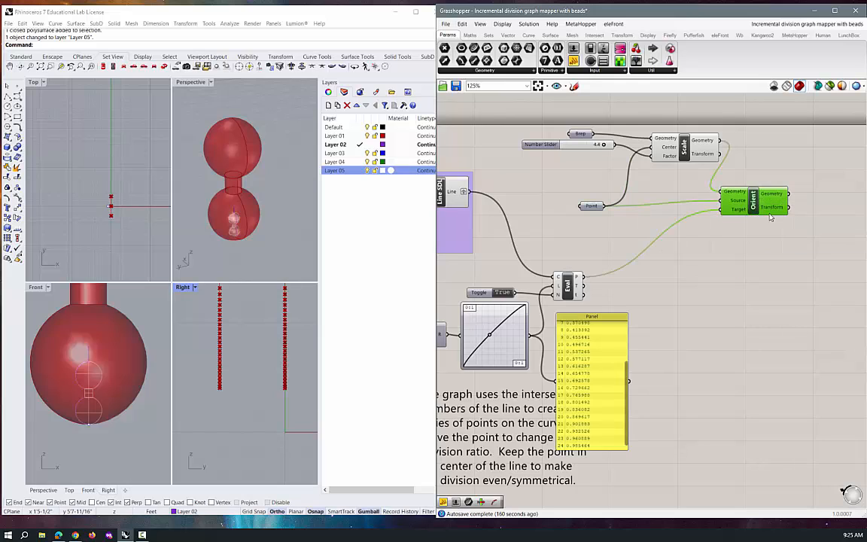
left_click(193, 356)
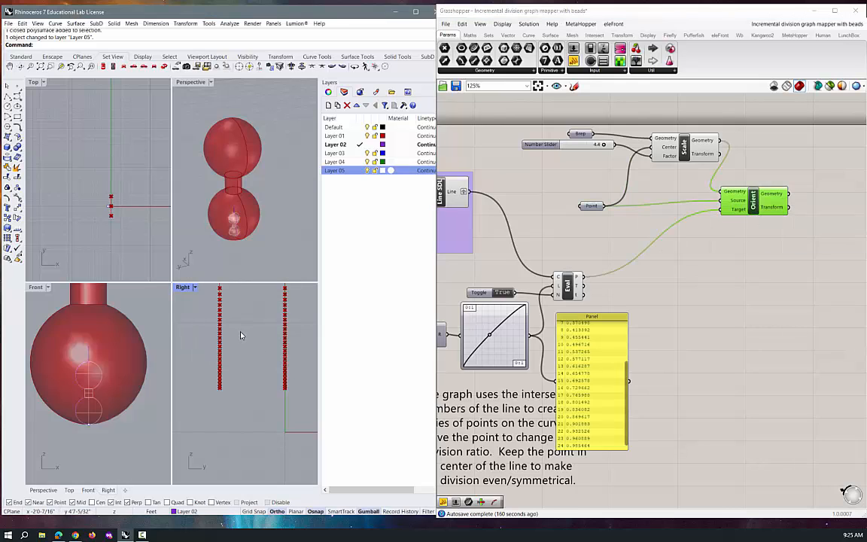
scroll(226, 348, "up", 5)
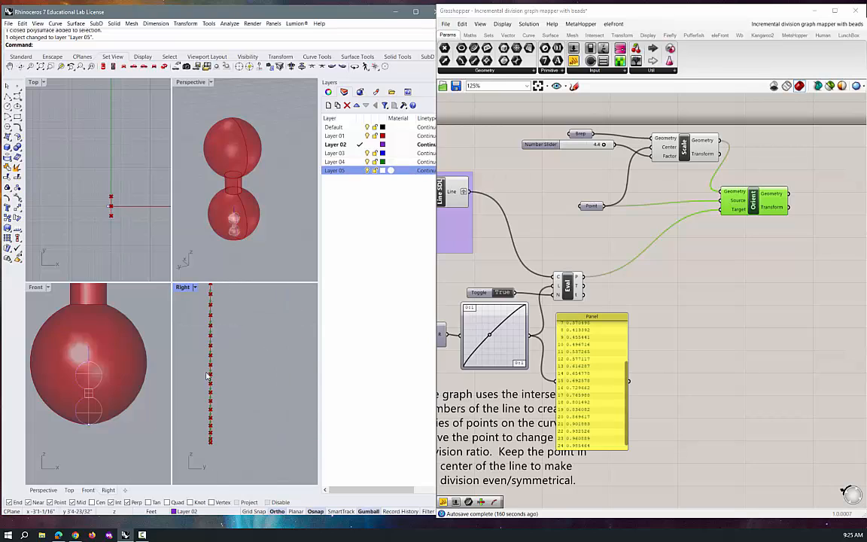
scroll(210, 358, "up", 3)
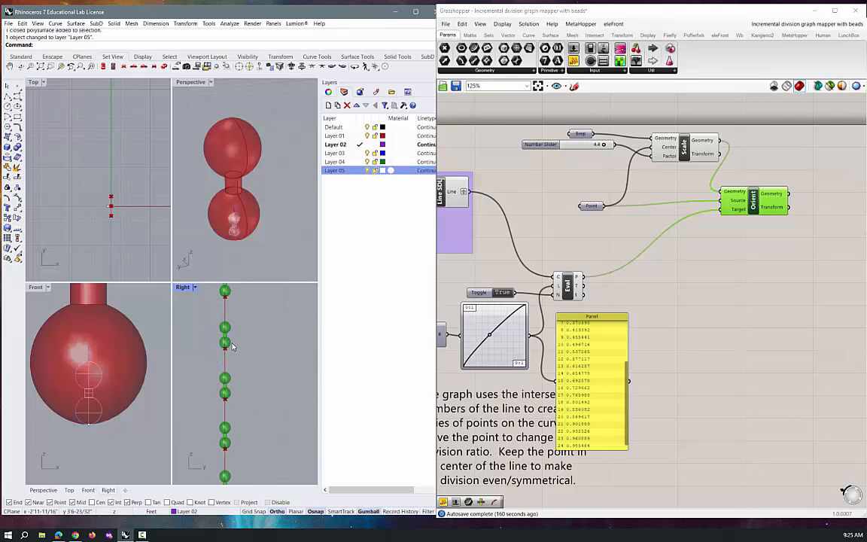
Check the bead overlap near the line's lower end in the Right view and shift the graph mapper's handle slightly to reduce it.
scroll(232, 344, "down", 3)
scroll(233, 346, "down", 2)
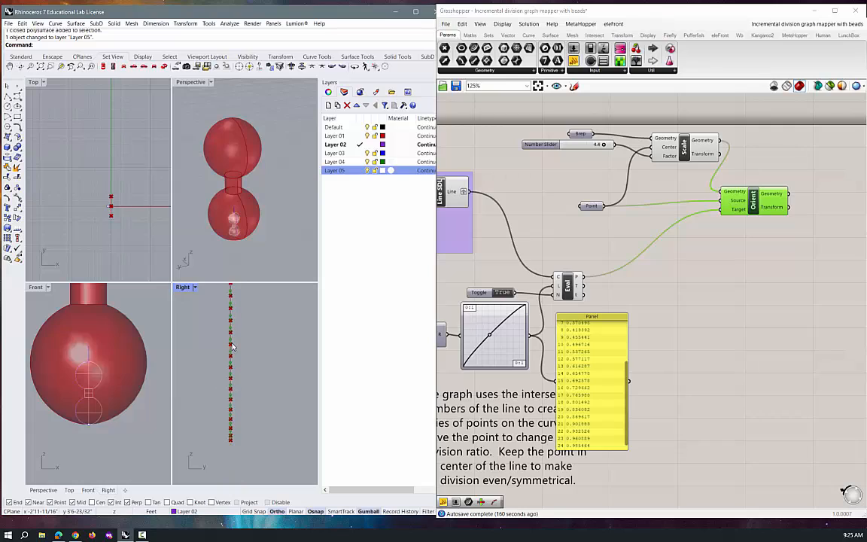
scroll(232, 422, "up", 4)
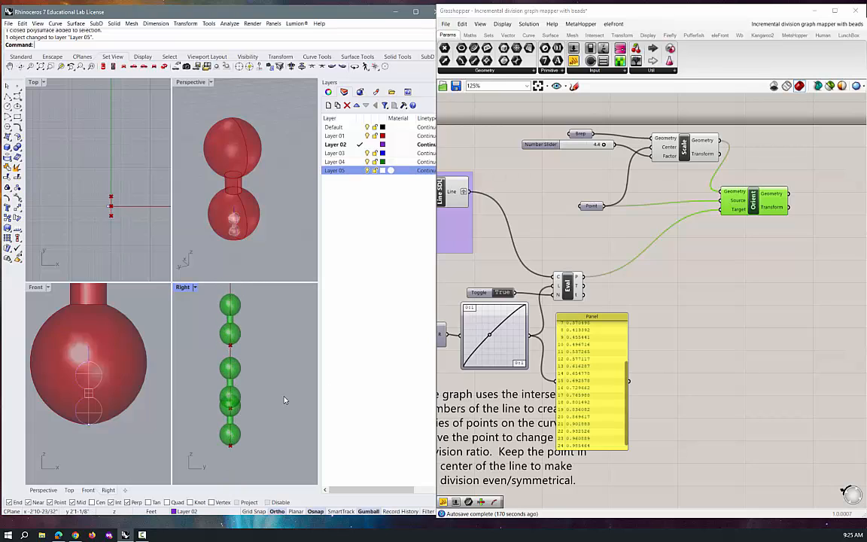
scroll(233, 444, "down", 6)
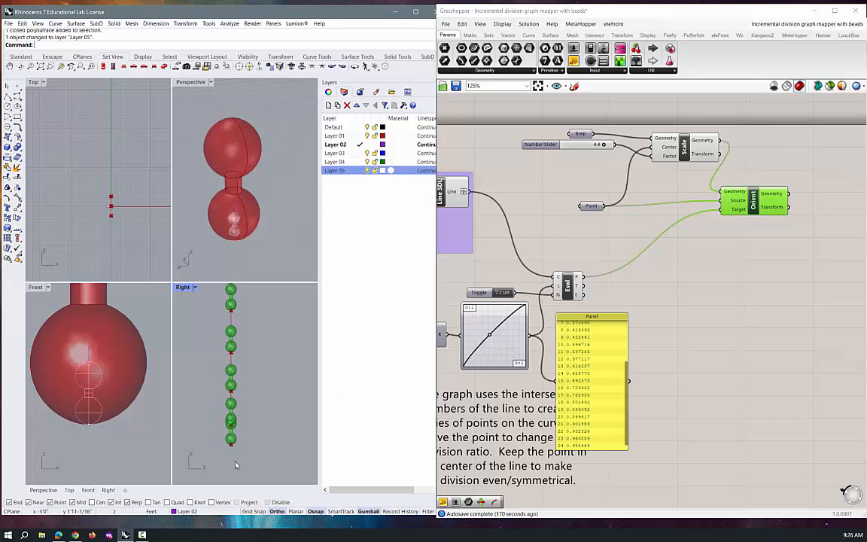
scroll(234, 461, "up", 4)
left_click_drag(490, 339, 488, 337)
scroll(267, 369, "down", 6)
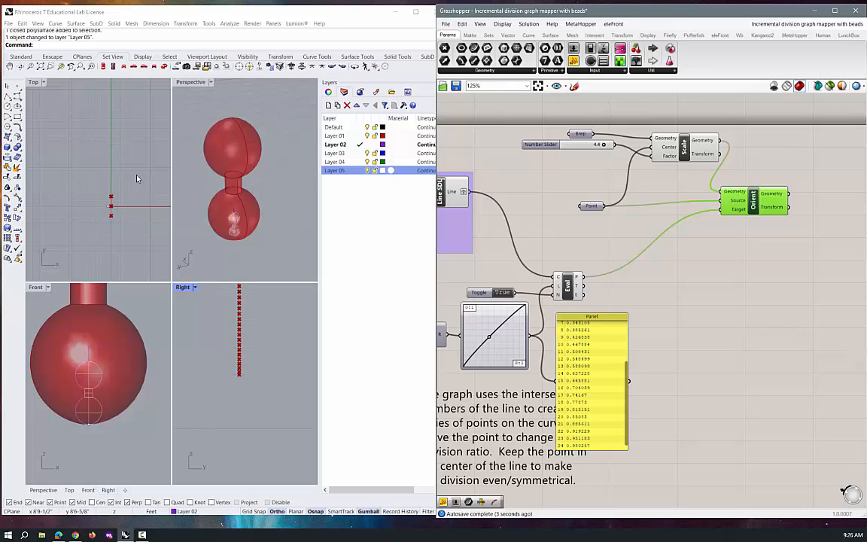
Maximize the Perspective view and turn off the preview of every component except Orient.
double_click(190, 81)
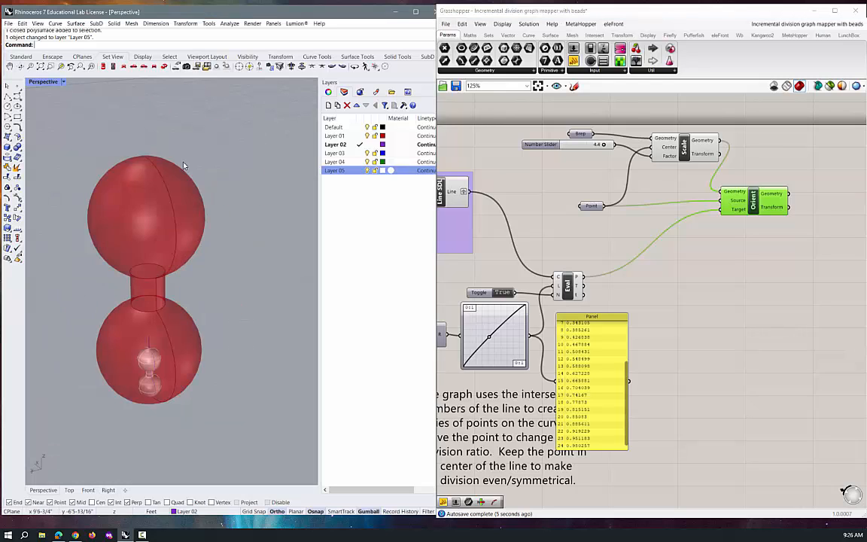
scroll(181, 350, "down", 15)
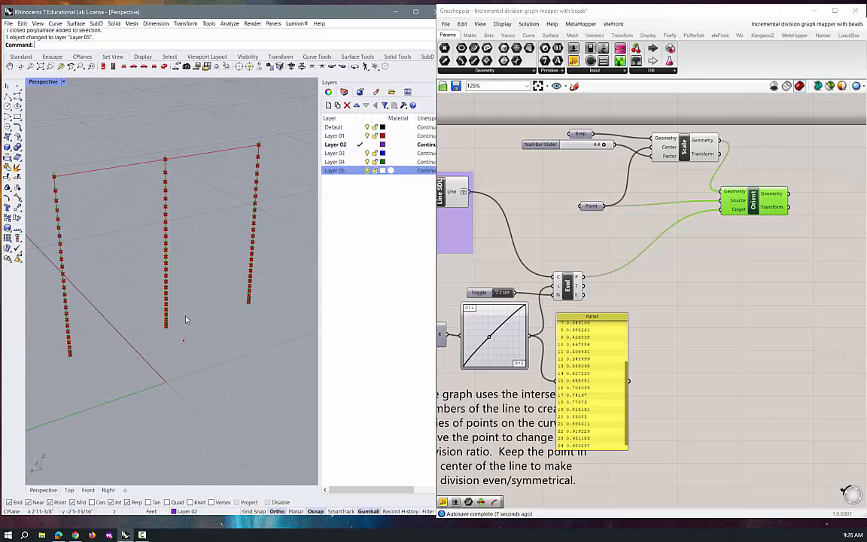
scroll(682, 313, "down", 4)
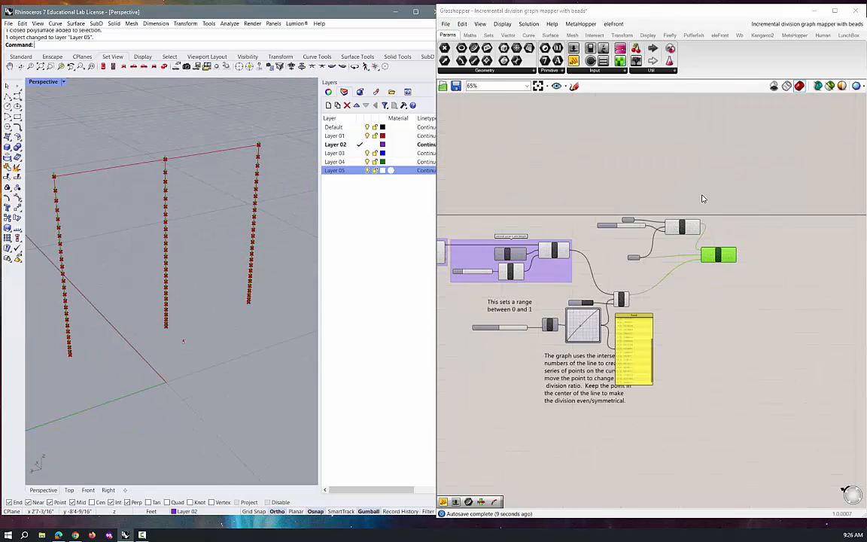
left_click_drag(687, 190, 443, 406)
middle_click(544, 344)
left_click(566, 320)
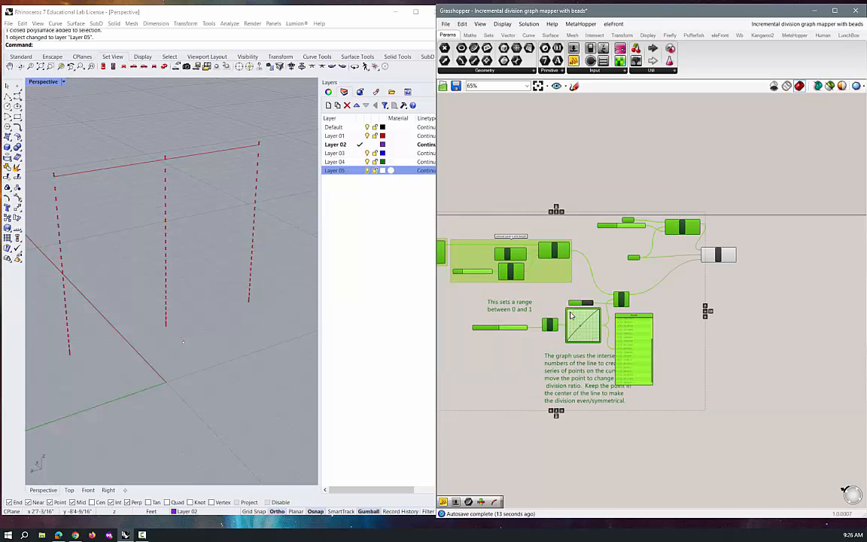
scroll(688, 305, "down", 4)
left_click(684, 246)
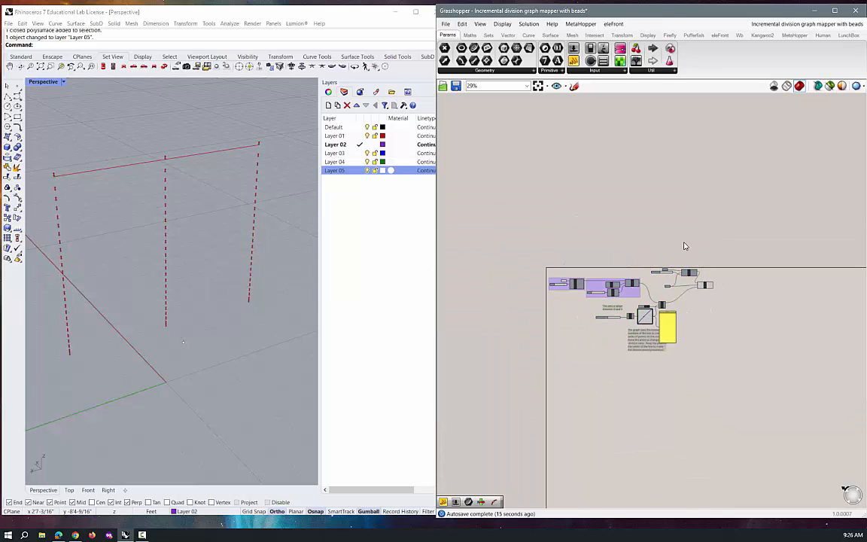
scroll(693, 267, "up", 3)
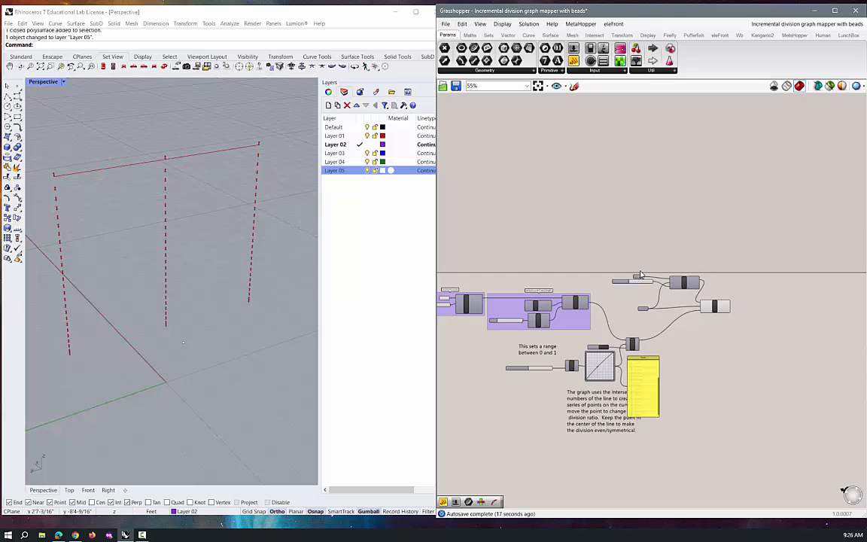
Turn on the Line SDL component's preview and check the beads along the hanging lines in the Perspective view.
left_click(71, 354)
scroll(53, 310, "up", 7)
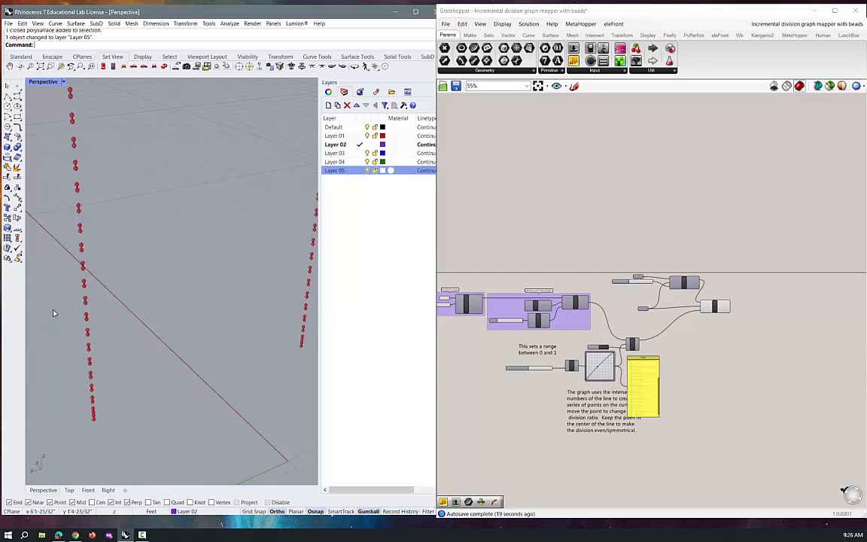
left_click(477, 362)
scroll(477, 362, "up", 6)
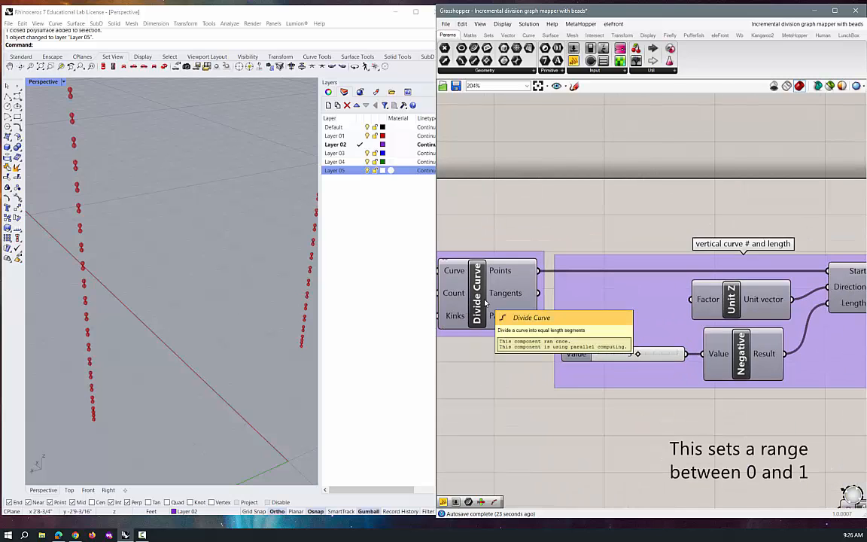
scroll(591, 306, "down", 3)
scroll(687, 300, "up", 1)
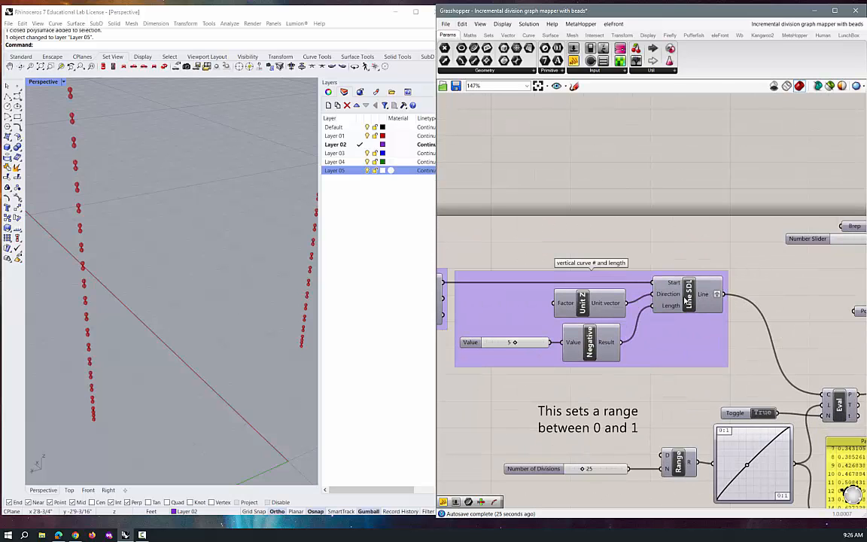
left_click(686, 299)
right_click(686, 300)
left_click(707, 310)
left_click(203, 313)
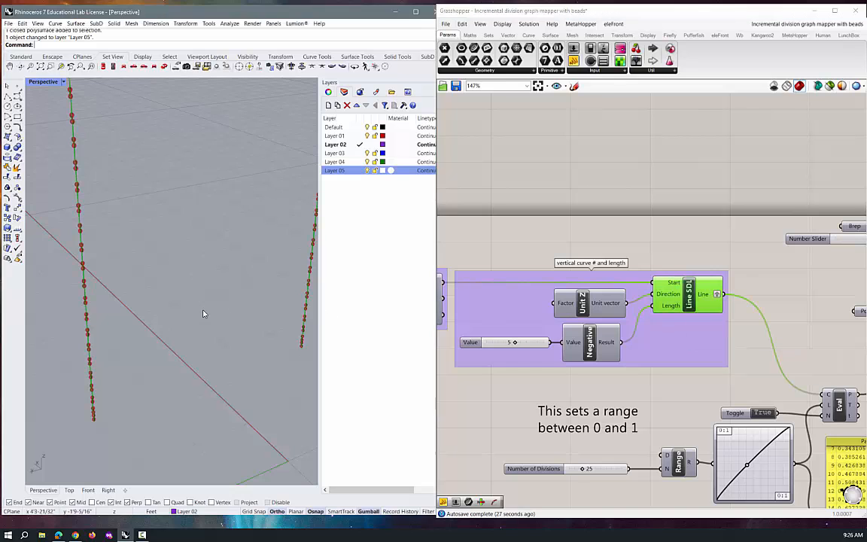
scroll(202, 313, "down", 5)
mouse_move(192, 367)
right_mouse_down()
mouse_move(166, 349)
mouse_move(196, 349)
right_mouse_up()
scroll(274, 339, "up", 8)
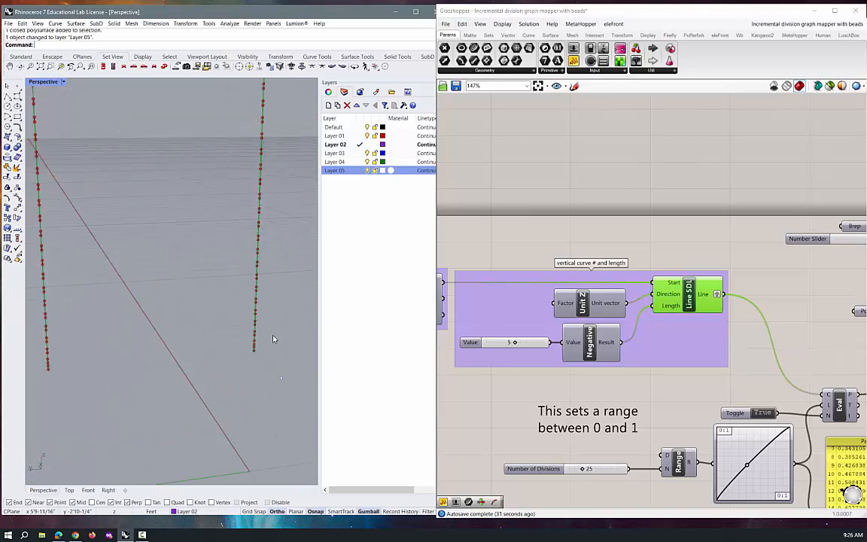
Set the Number of Divisions to 35 and check the beads at the lower end of a hanging line.
scroll(590, 345, "down", 2)
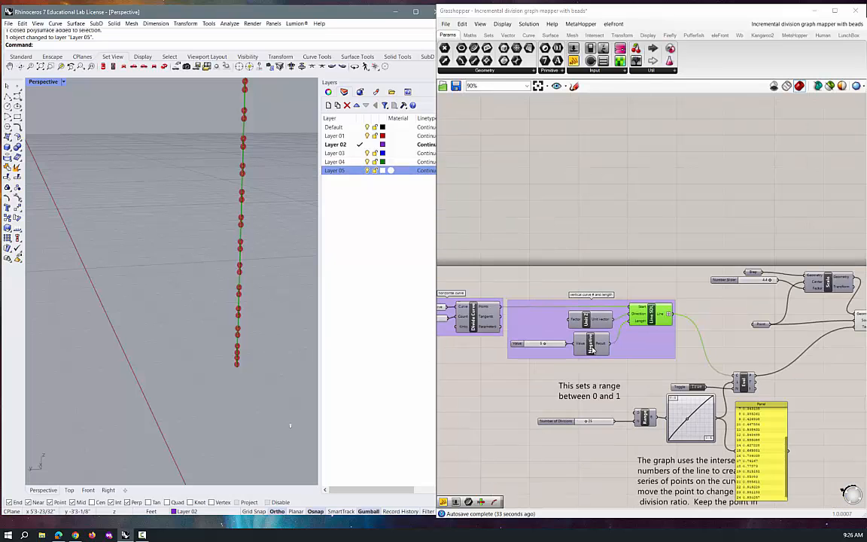
scroll(647, 447, "up", 2)
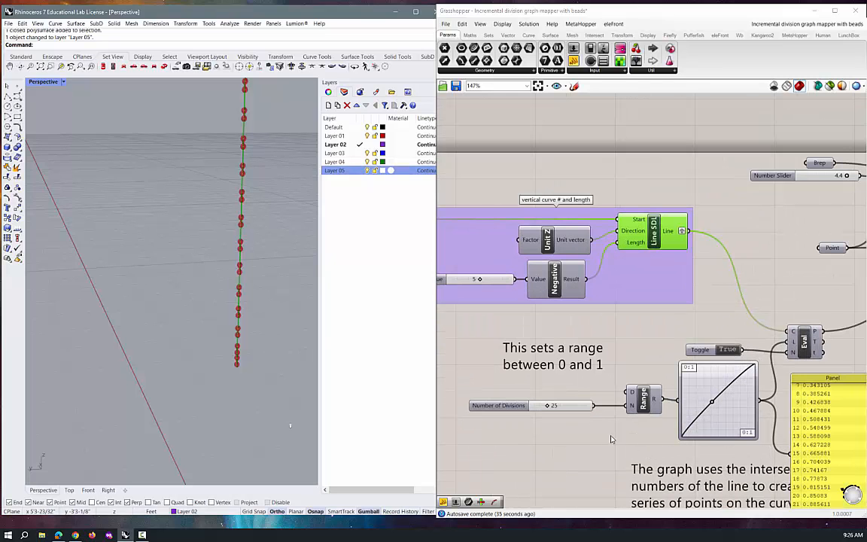
left_click_drag(547, 407, 552, 410)
scroll(199, 353, "down", 6)
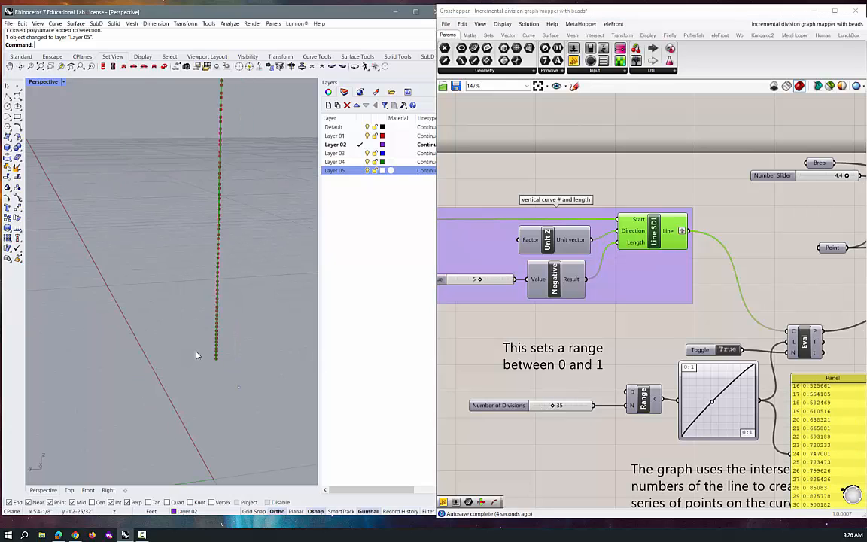
scroll(211, 350, "up", 8)
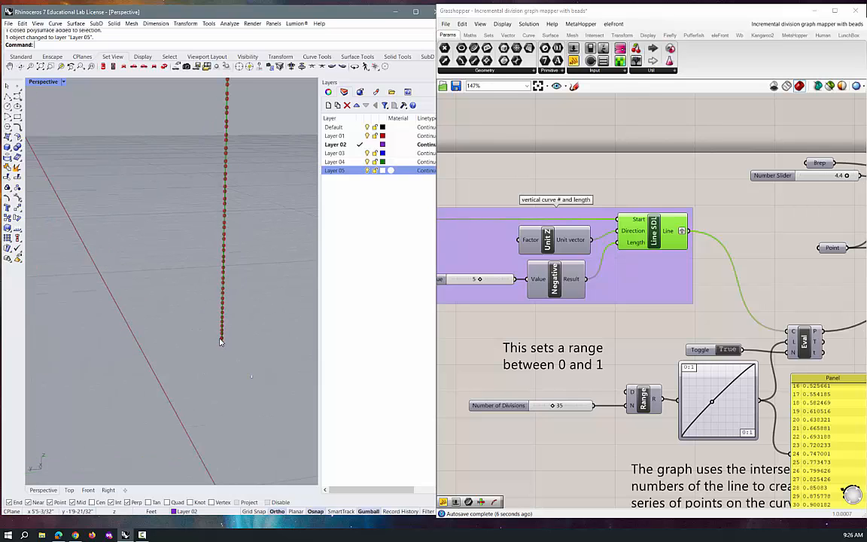
Move the graph mapper's handle closer to the graph's center to space the beads more evenly along the lines.
scroll(711, 402, "up", 8)
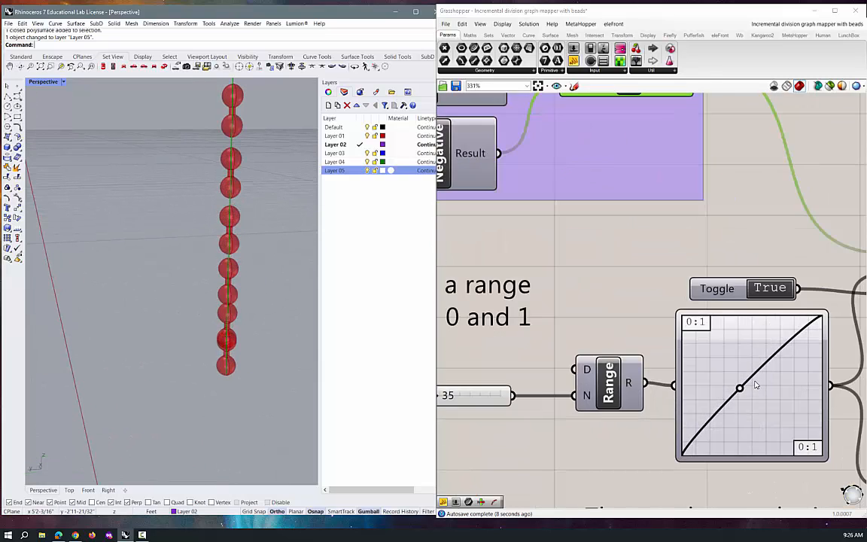
left_click_drag(711, 402, 734, 385)
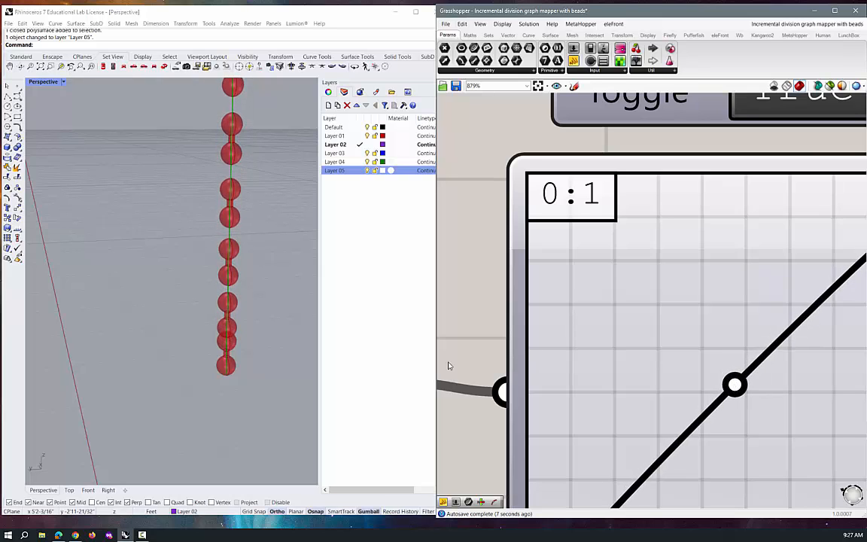
scroll(234, 316, "down", 6)
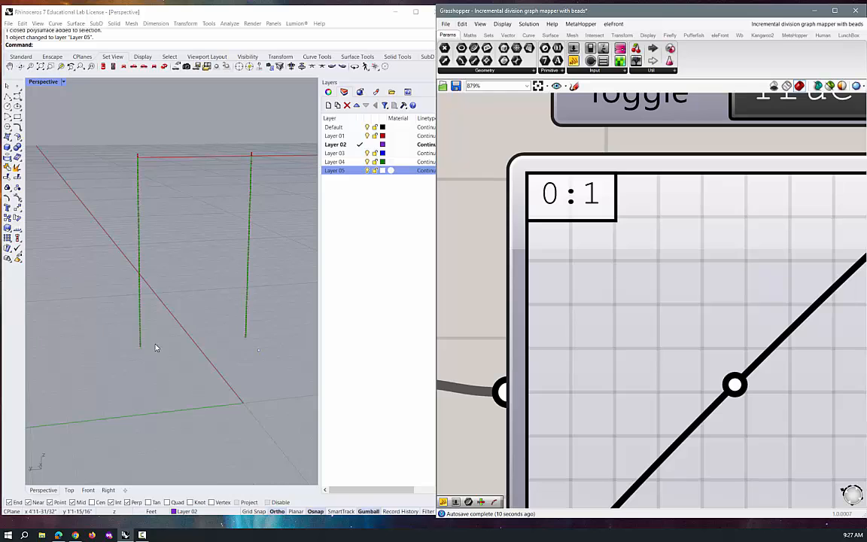
right_click_drag(155, 344, 134, 332)
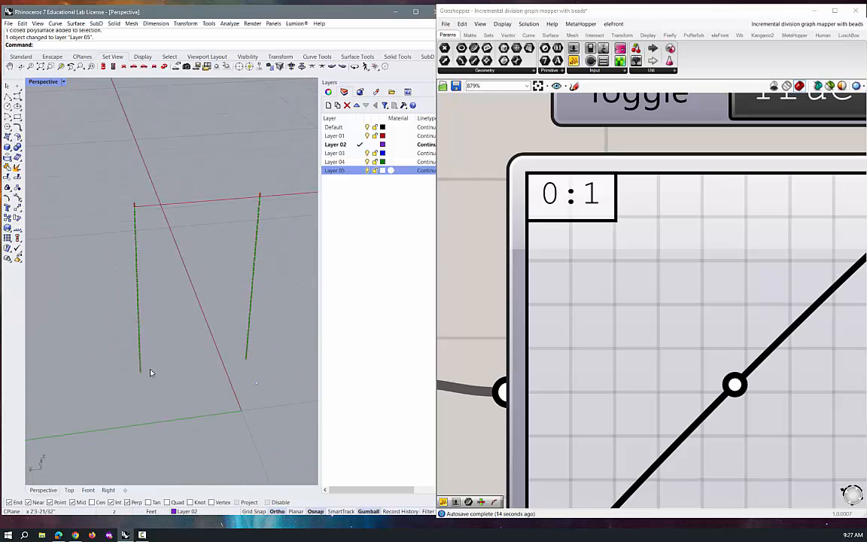
Try a length value of 10 for the hanging lines.
scroll(675, 281, "down", 3)
scroll(675, 280, "down", 8)
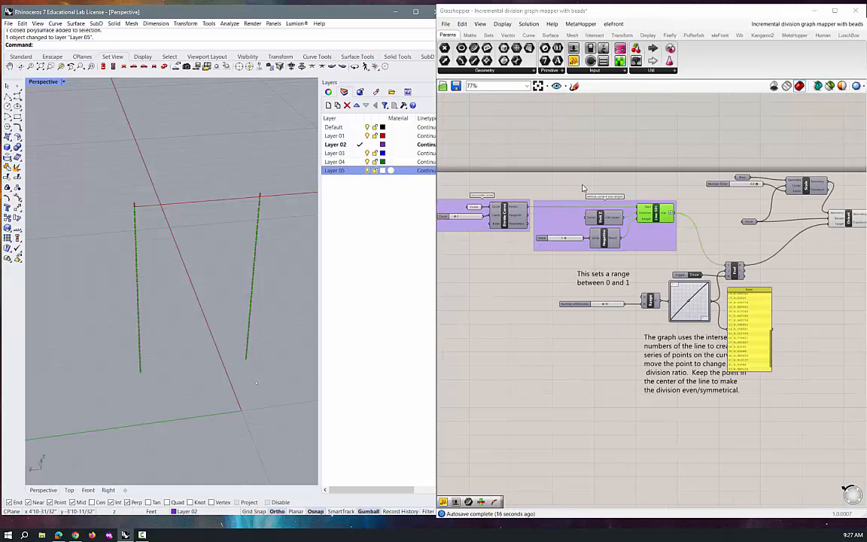
scroll(575, 226, "up", 1)
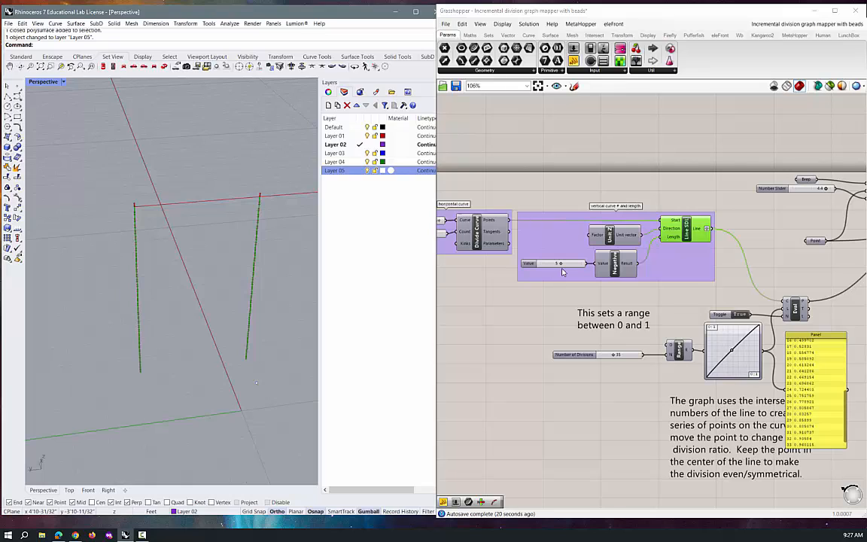
scroll(572, 260, "up", 3)
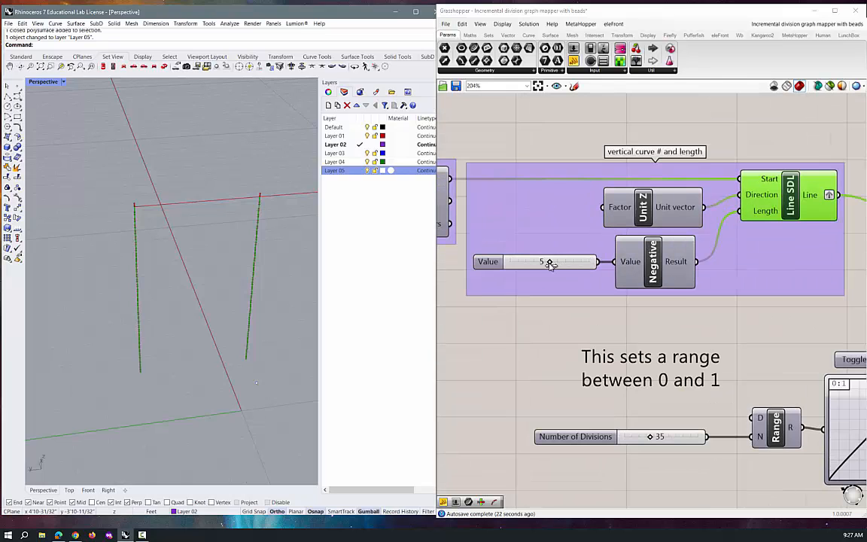
left_click_drag(550, 262, 587, 262)
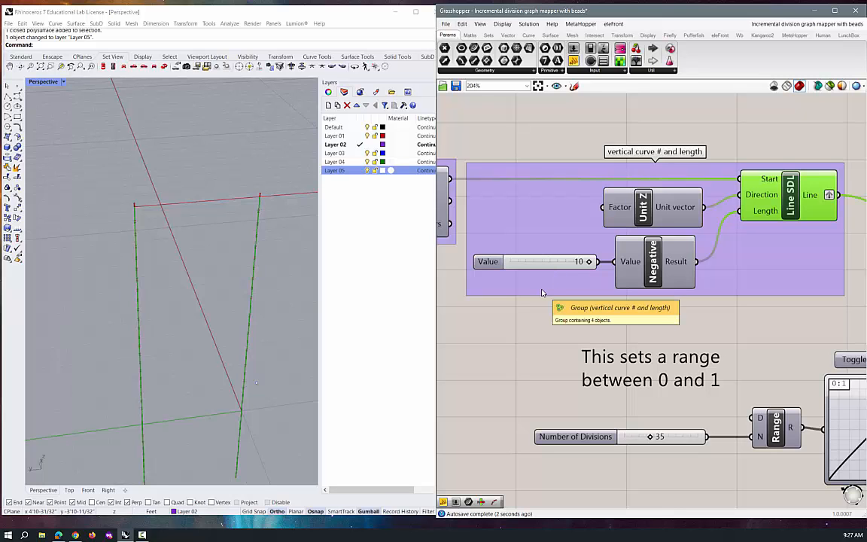
Set the Divide Curve count to 9 and view all the hanging lines in the Perspective view.
scroll(497, 256, "down", 5)
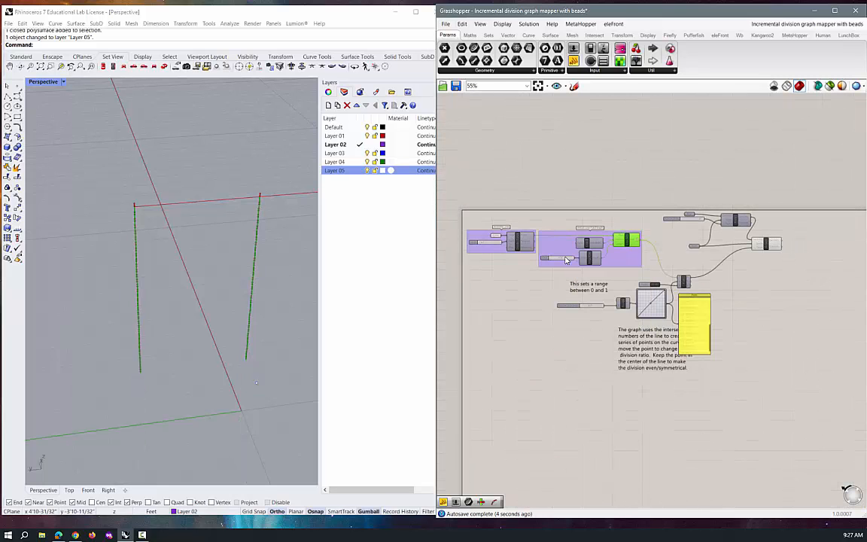
scroll(479, 245, "up", 6)
left_click_drag(493, 237, 505, 237)
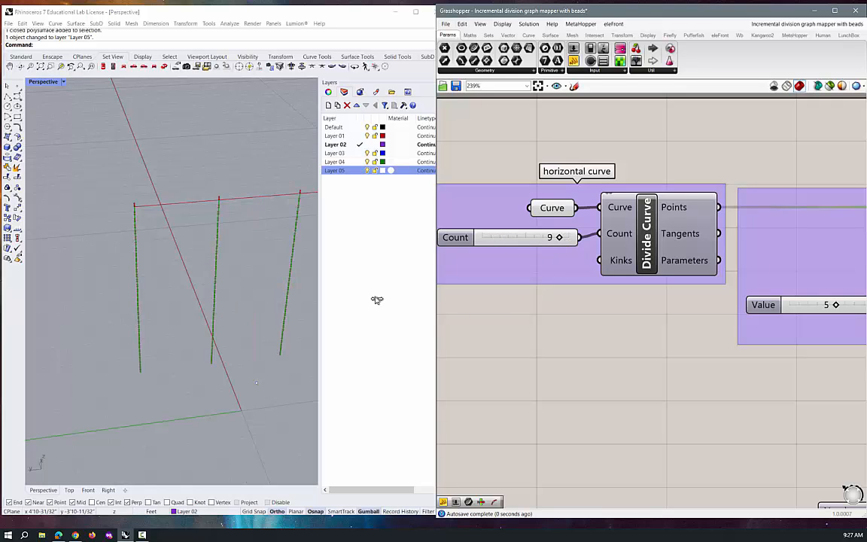
scroll(165, 269, "down", 5)
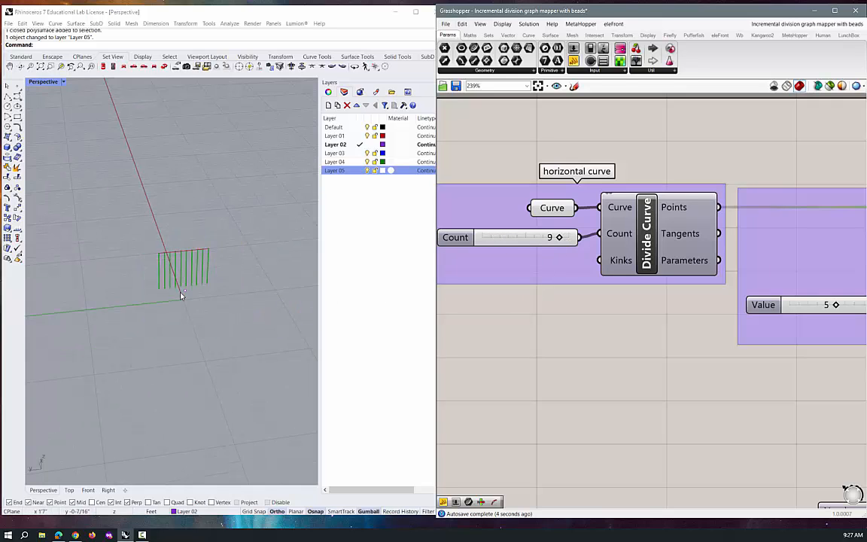
scroll(181, 296, "up", 3)
left_click(181, 307)
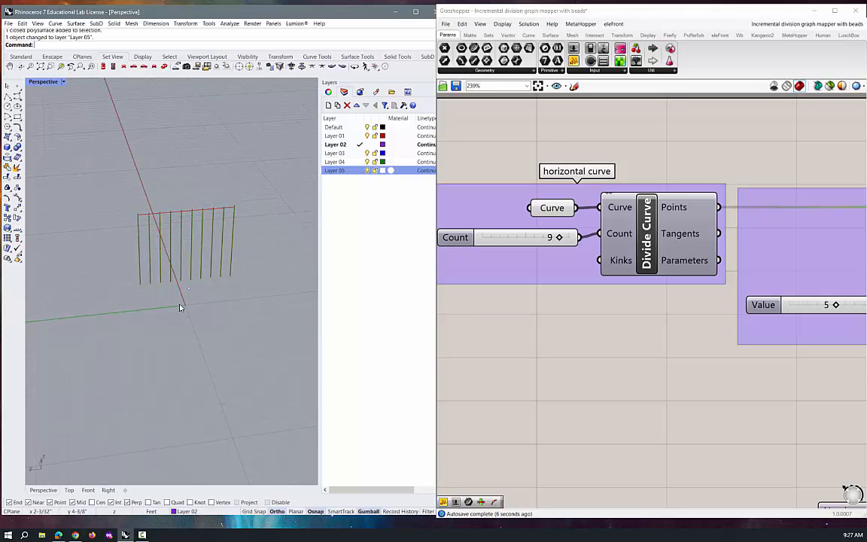
Examine the Orient component's Bake option and clear the Line SDL selection.
scroll(603, 271, "down", 6)
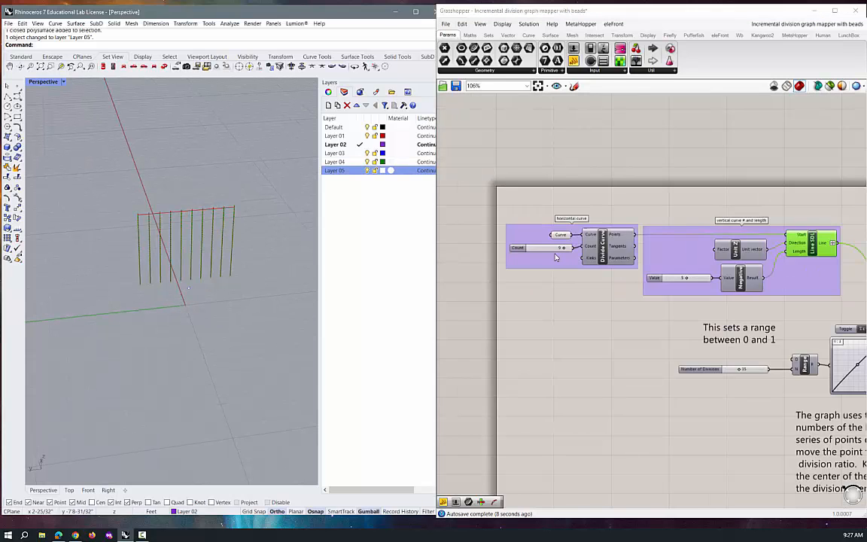
scroll(761, 261, "up", 6)
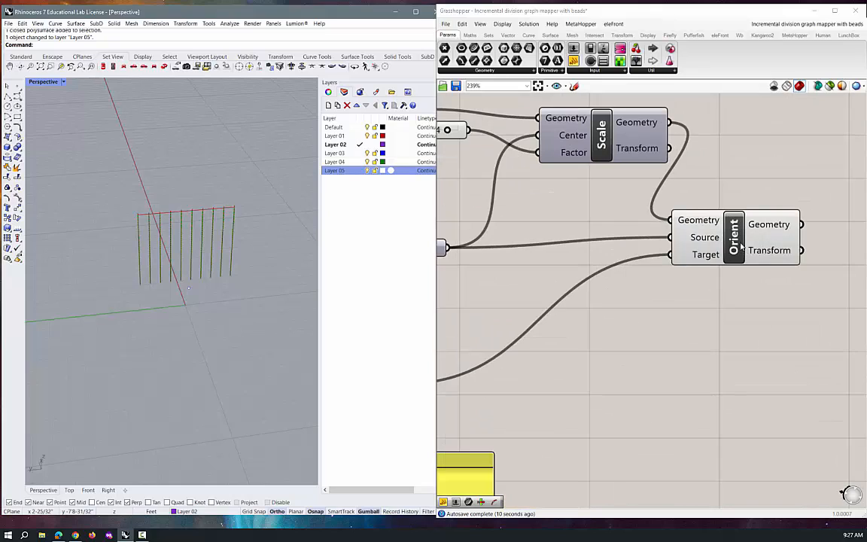
right_click(741, 244)
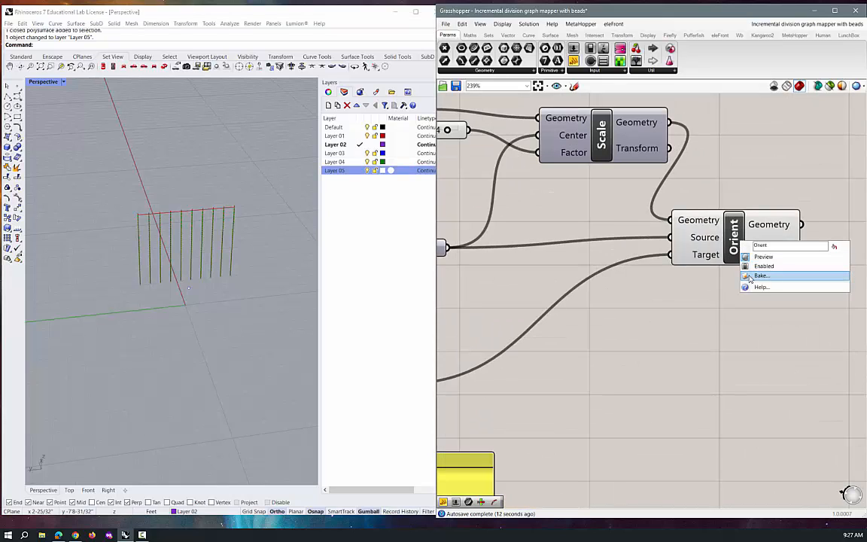
left_click(607, 342)
left_click(172, 285)
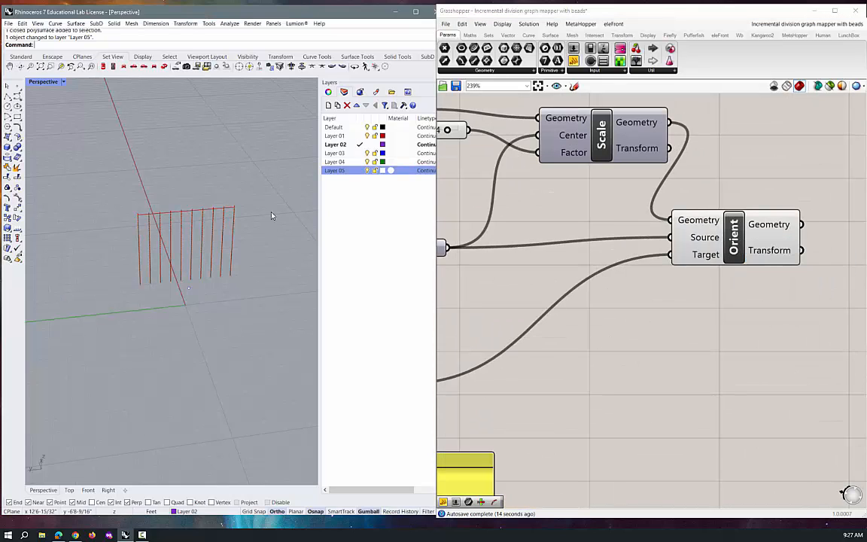
Examine how the beads sit along the hanging lines and at the top line in the Perspective view, close up and from a lower angle.
scroll(274, 226, "down", 8)
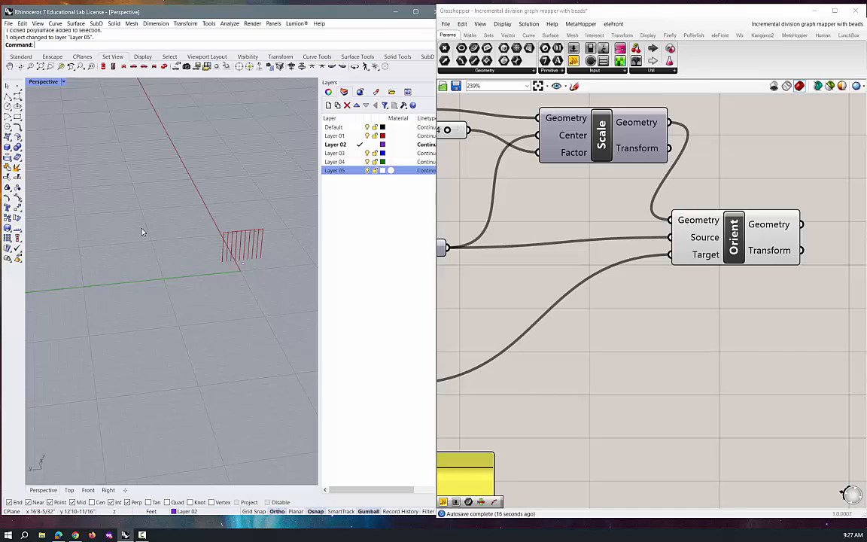
scroll(161, 218, "up", 10)
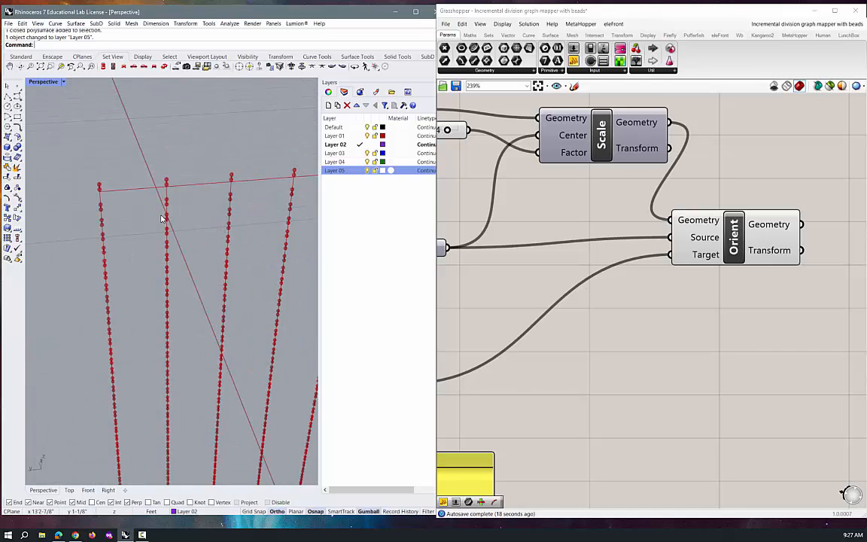
scroll(161, 218, "up", 6)
scroll(169, 193, "down", 6)
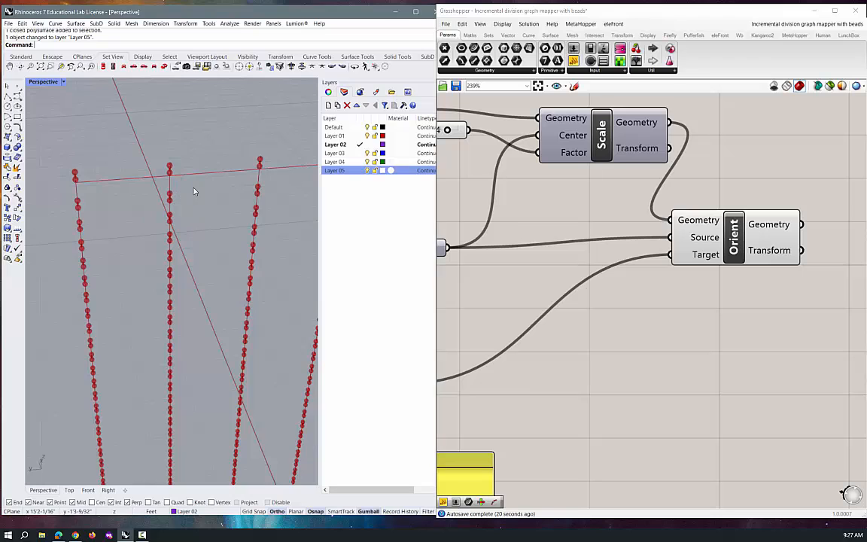
scroll(194, 192, "down", 11)
right_click_drag(180, 240, 184, 221)
scroll(159, 156, "up", 10)
scroll(182, 174, "up", 5)
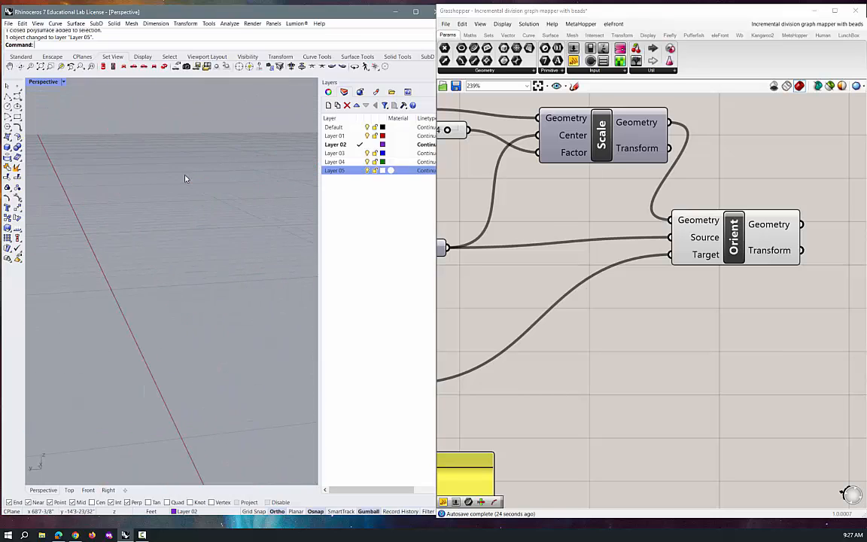
scroll(184, 178, "down", 4)
scroll(183, 182, "down", 6)
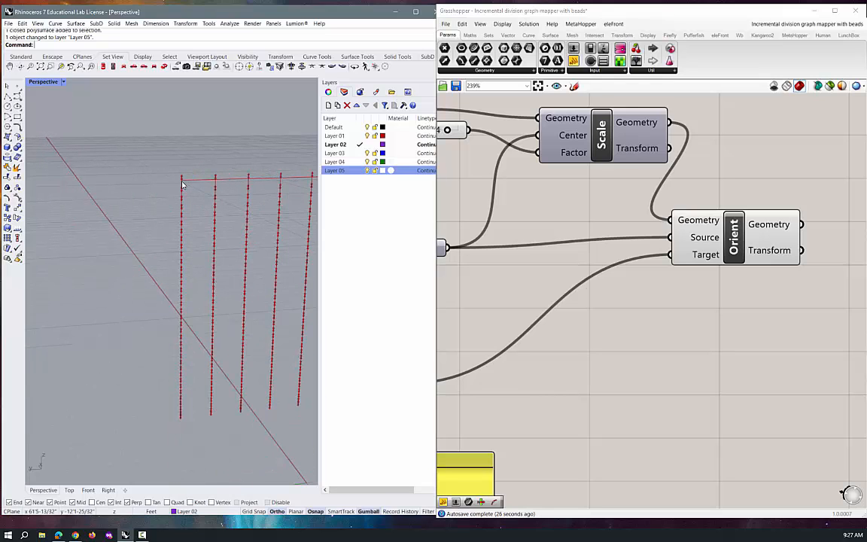
scroll(682, 321, "down", 6)
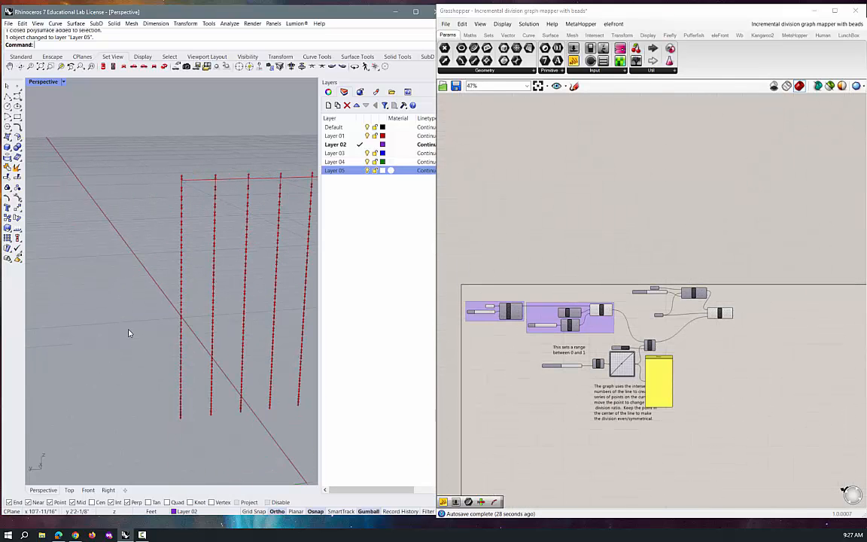
Move the reference point from the bottom of the original bead's lower sphere to the top of its upper sphere and check the beads on the lines.
scroll(123, 331, "down", 3)
scroll(181, 305, "up", 12)
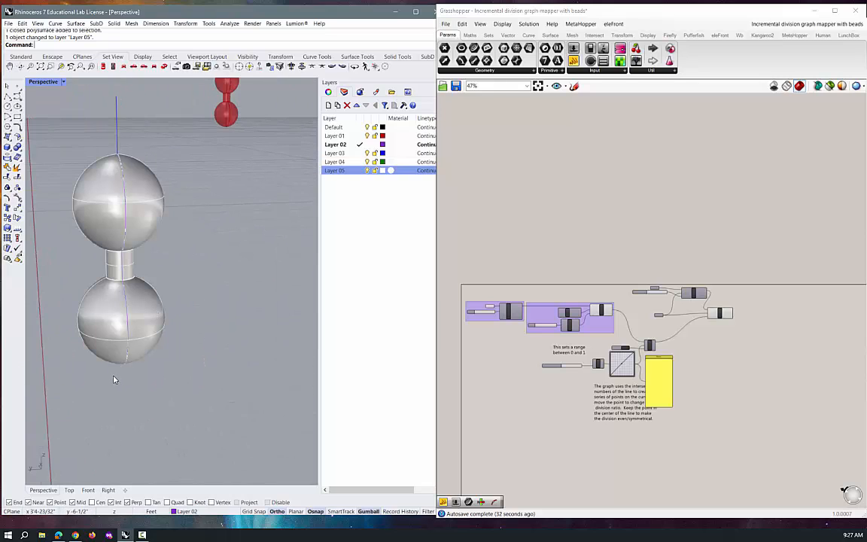
left_click_drag(153, 347, 153, 348)
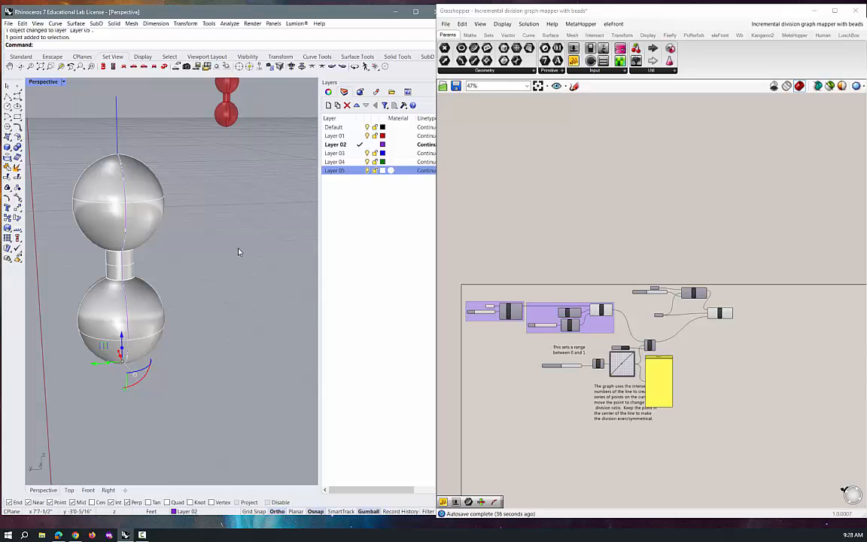
key("Return")
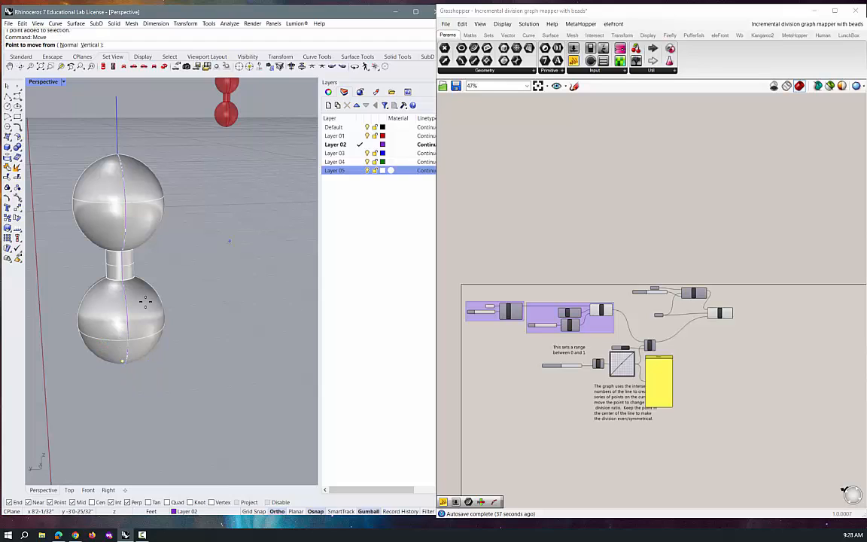
left_click(122, 359)
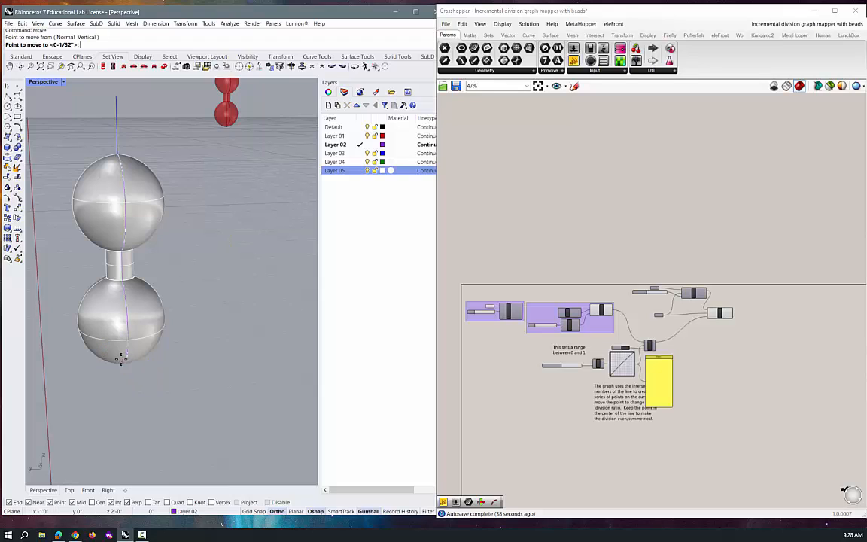
left_click(117, 154)
scroll(193, 392, "down", 20)
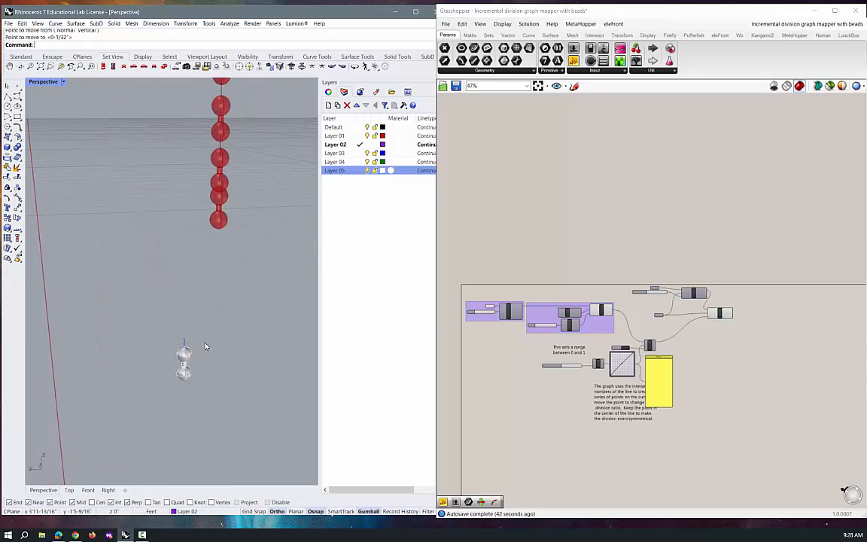
scroll(122, 216, "up", 15)
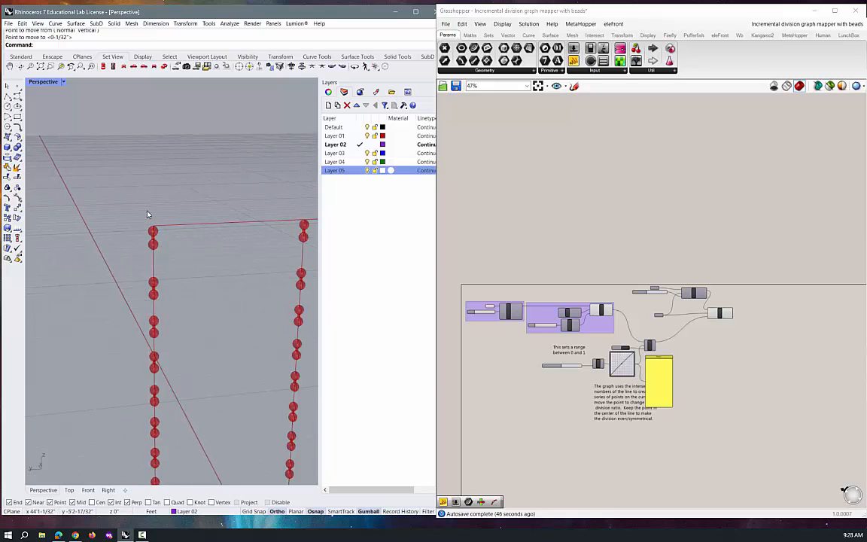
scroll(148, 216, "down", 10)
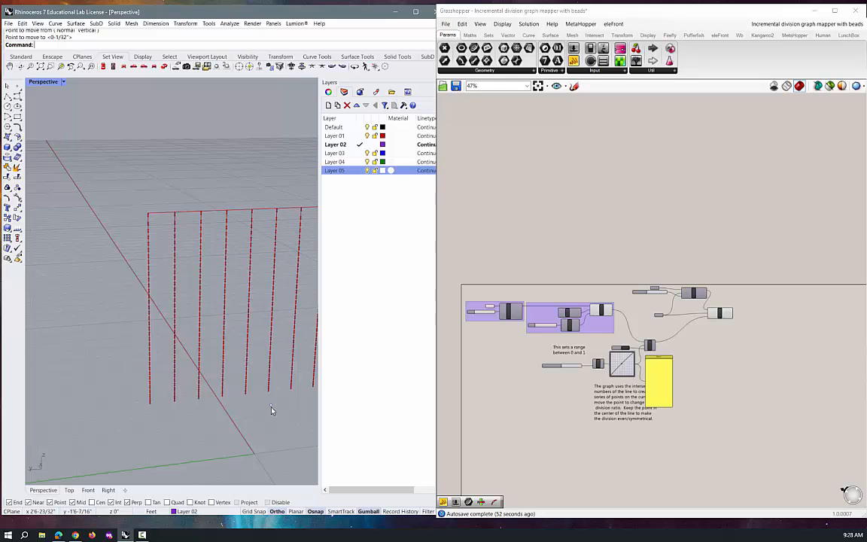
scroll(150, 218, "down", 3)
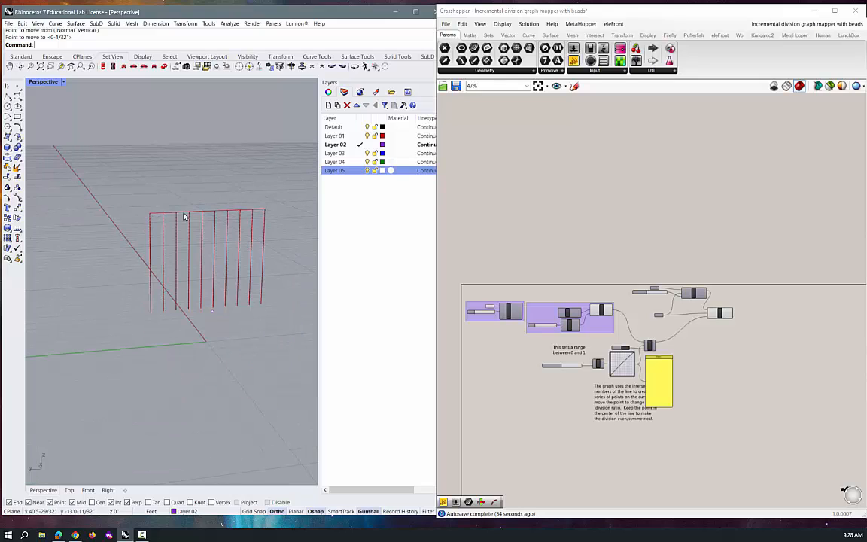